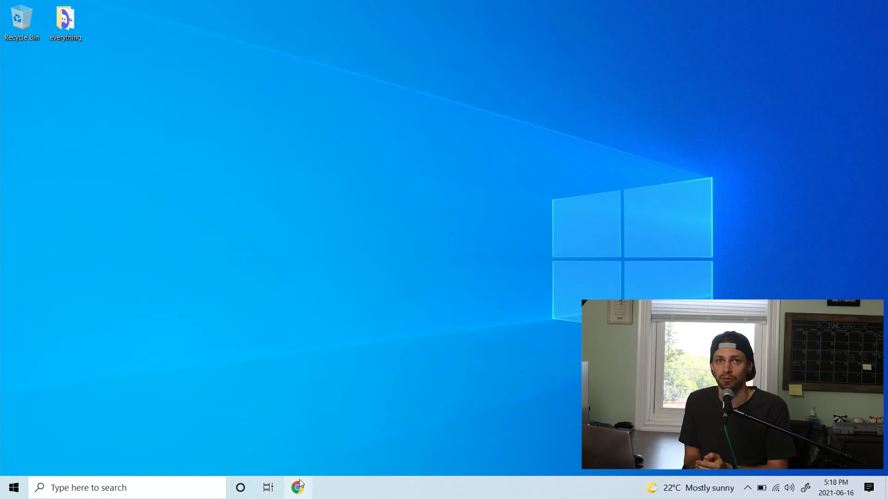
Open Chrome and go to google.ca.
{"action": "left_click", "coordinate": [299, 487]}
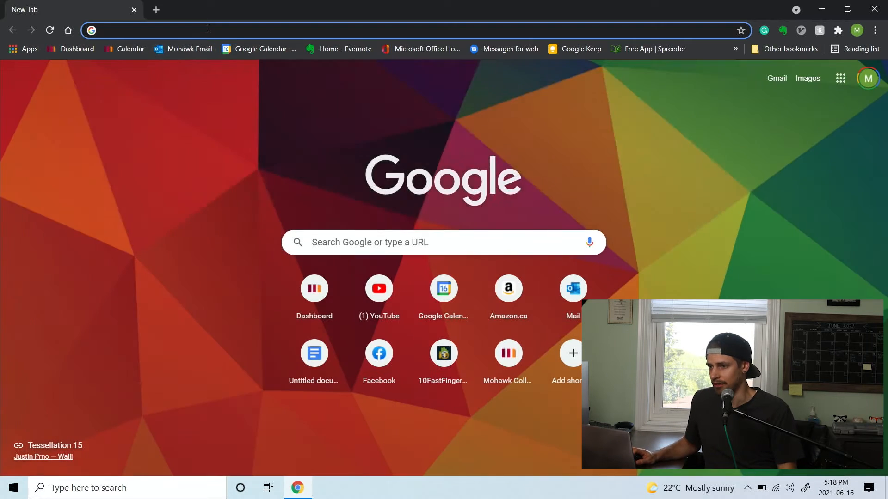
{"action": "left_click", "coordinate": [202, 32]}
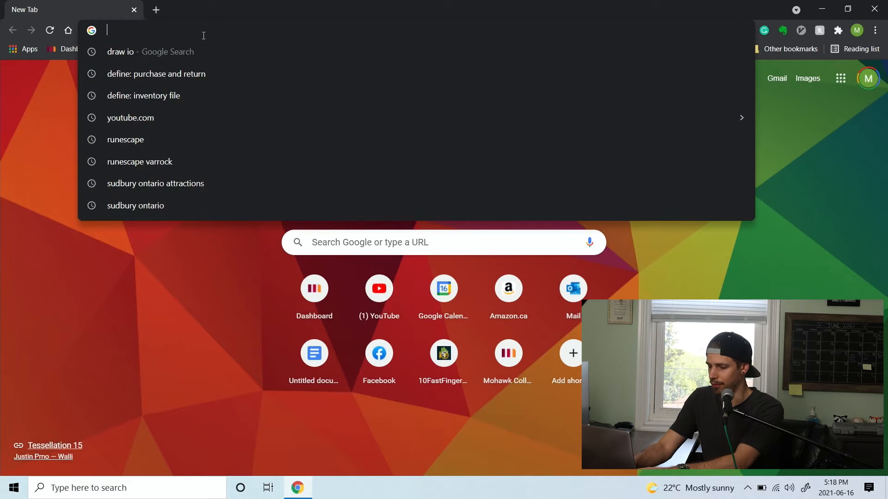
{"action": "type", "text": "google.ca"}
{"action": "key", "text": "Return"}
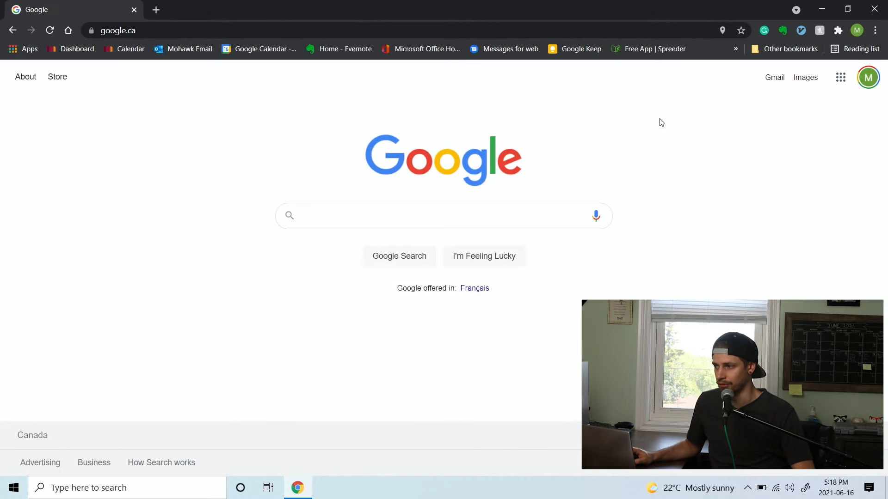
Check which Google account is signed in and open Google Calendar from the Google apps.
{"action": "left_click", "coordinate": [869, 78]}
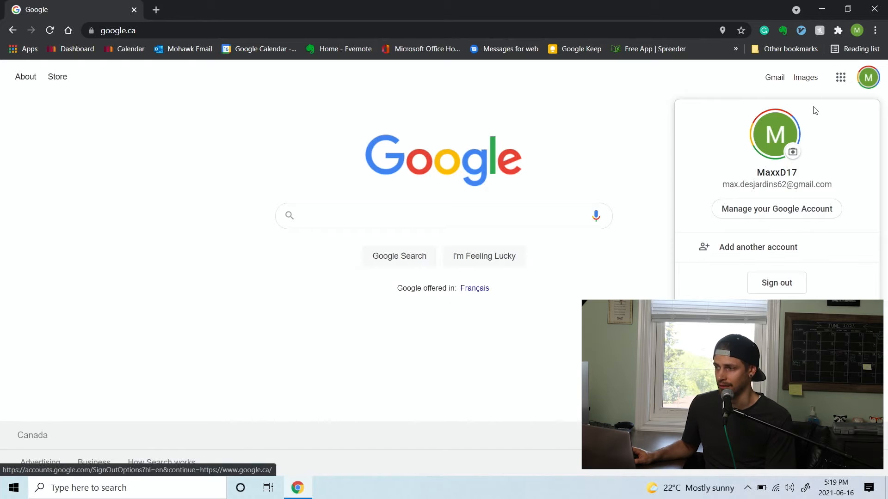
{"action": "left_click", "coordinate": [841, 79]}
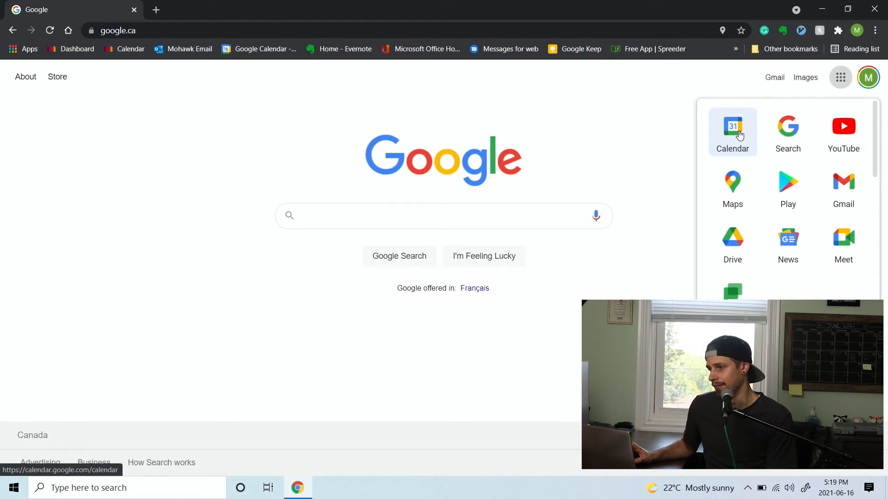
{"action": "left_click", "coordinate": [738, 134]}
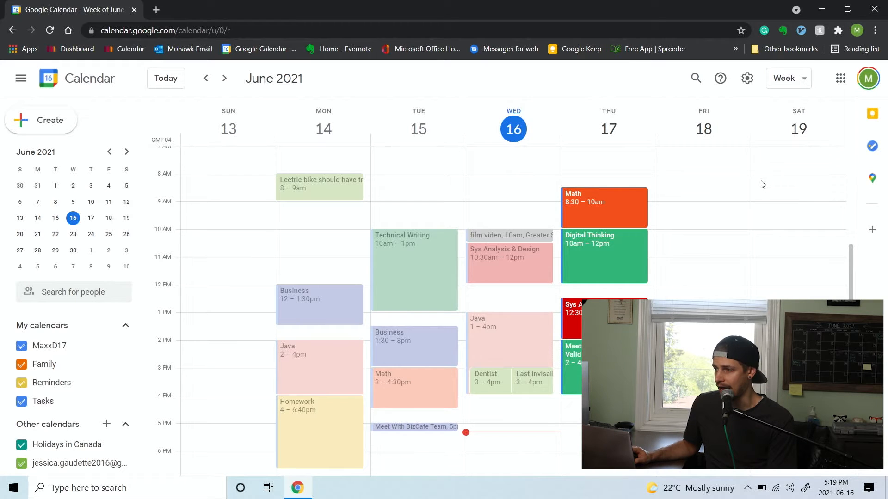
Switch the calendar to Day view and look through the hours of June 16.
{"action": "left_click", "coordinate": [788, 78]}
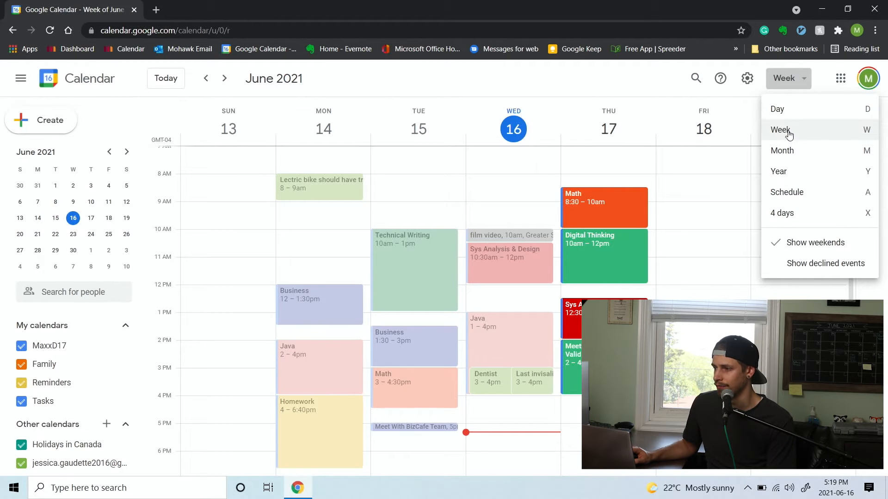
{"action": "left_click", "coordinate": [781, 111]}
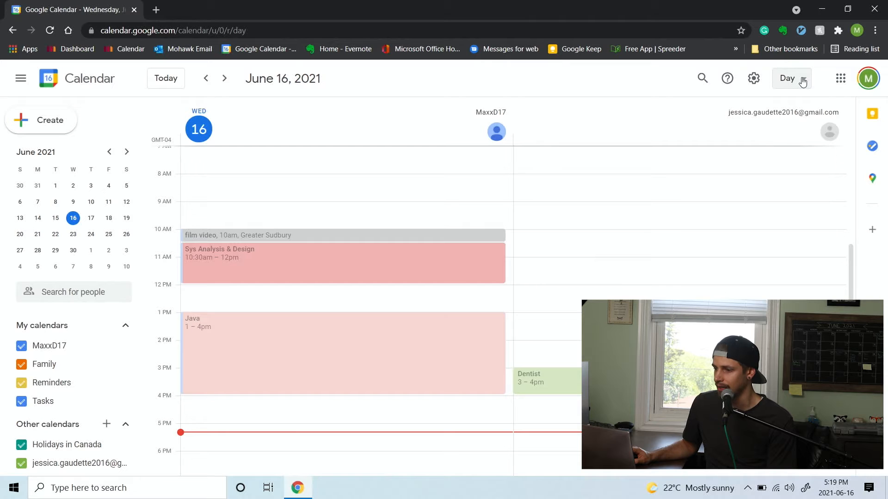
{"action": "left_click", "coordinate": [802, 80]}
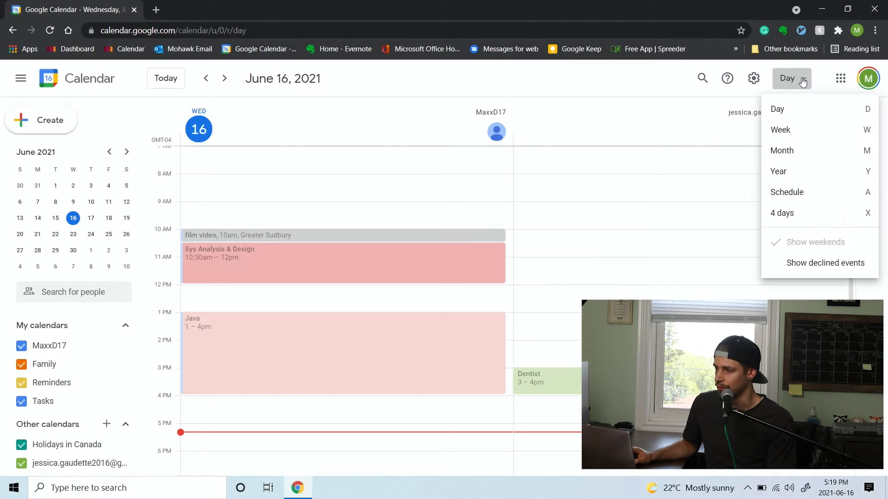
{"action": "left_click", "coordinate": [654, 89]}
{"action": "scroll", "coordinate": [610, 240], "scroll_direction": "down", "scroll_amount": 3}
{"action": "scroll", "coordinate": [592, 268], "scroll_direction": "up", "scroll_amount": 8}
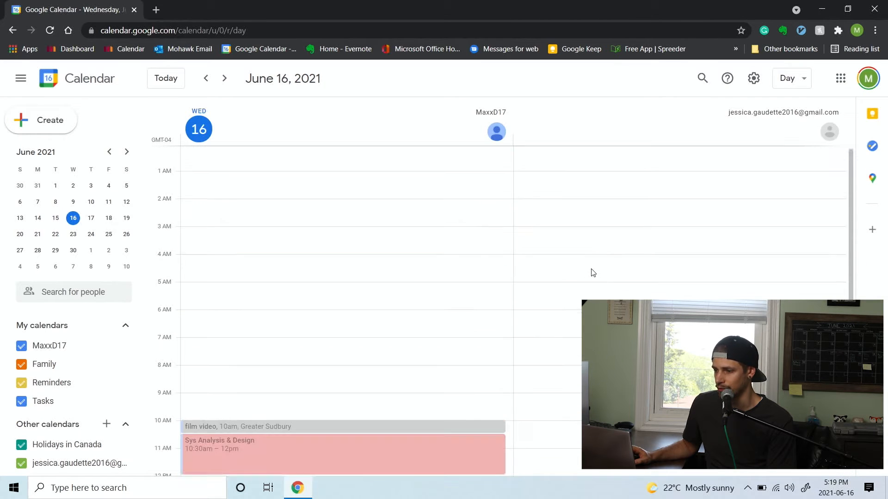
Show the calendar in Week view and in Month view.
{"action": "left_click", "coordinate": [793, 75]}
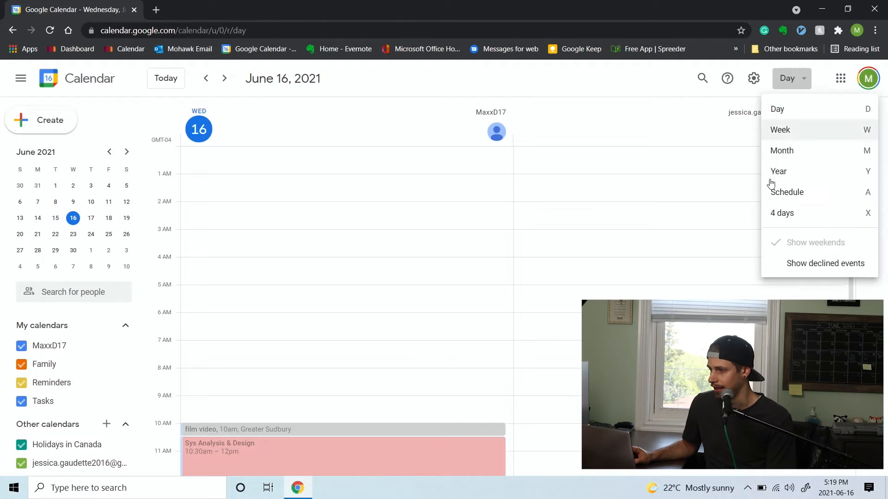
{"action": "left_click", "coordinate": [787, 130]}
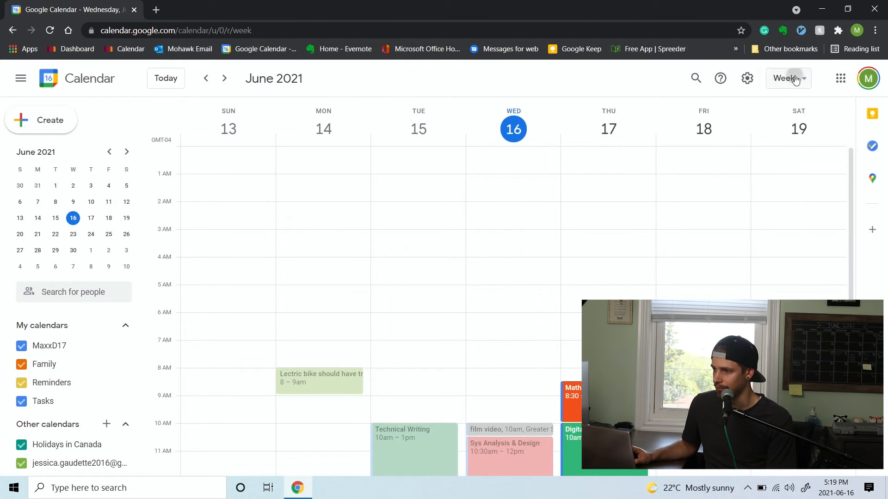
{"action": "left_click", "coordinate": [796, 77]}
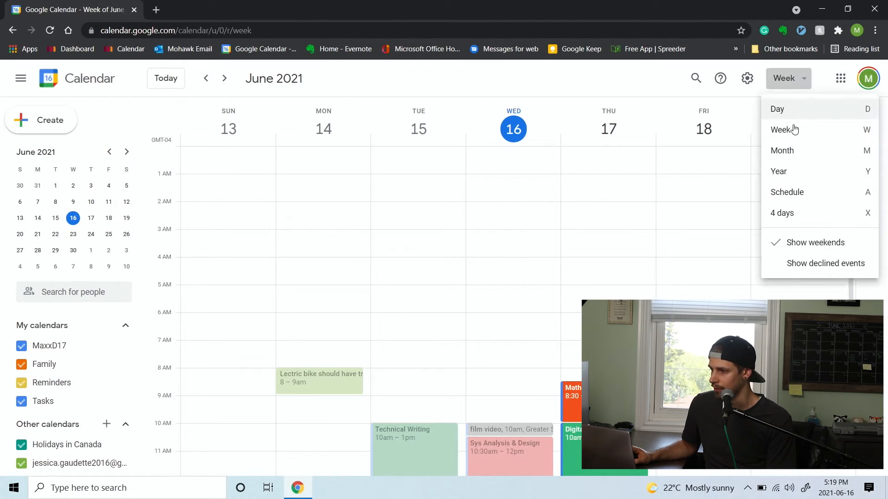
{"action": "left_click", "coordinate": [789, 148]}
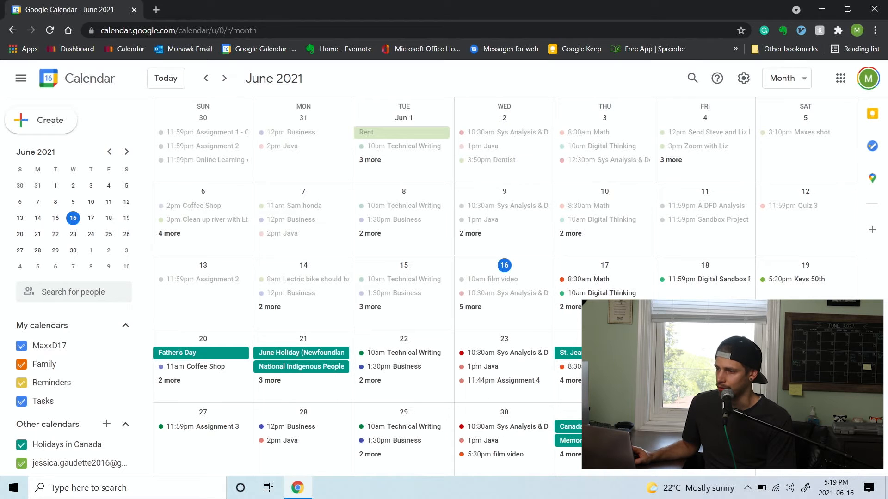
Show the calendar in Year view and in Schedule view, and look through the upcoming scheduled events.
{"action": "left_click", "coordinate": [788, 79]}
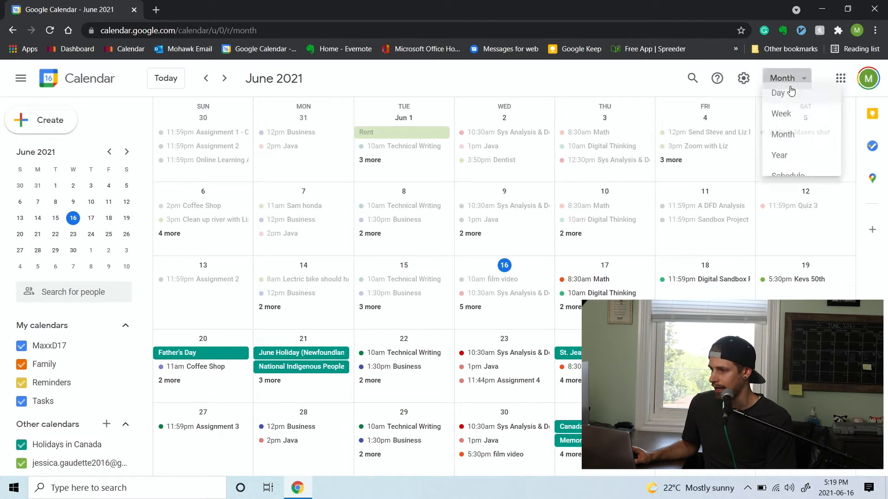
{"action": "left_click", "coordinate": [789, 174]}
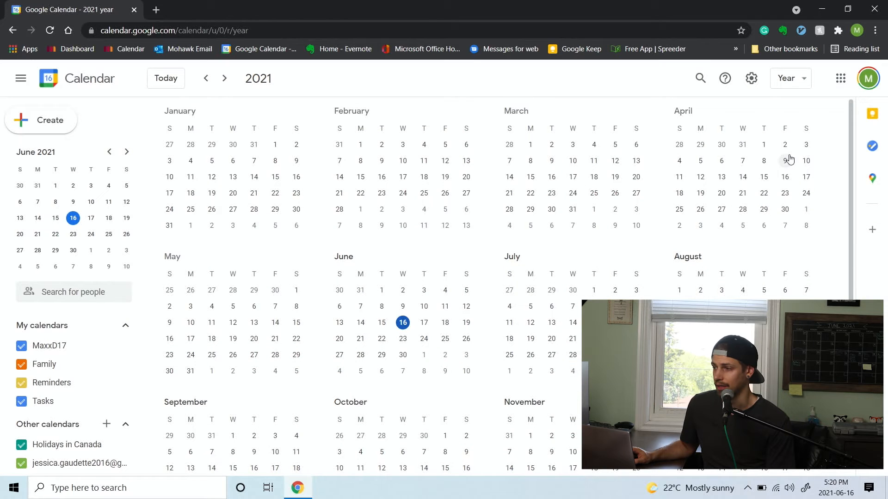
{"action": "left_click", "coordinate": [802, 76]}
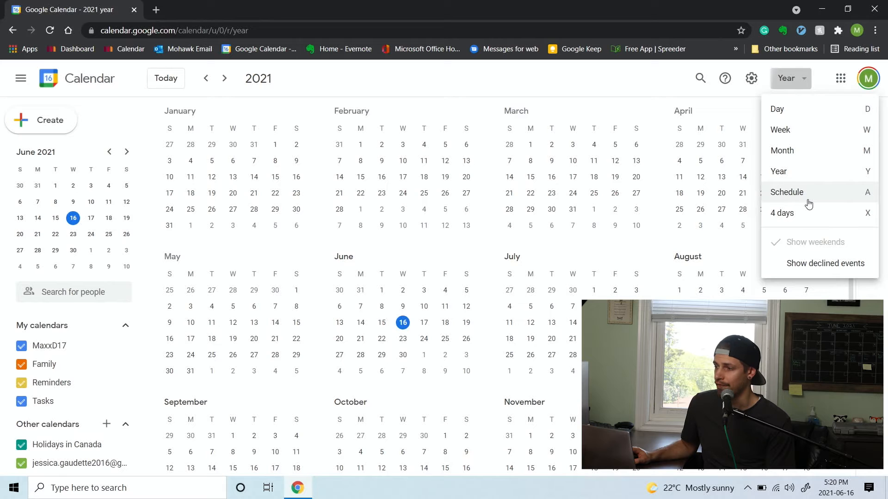
{"action": "left_click", "coordinate": [804, 198]}
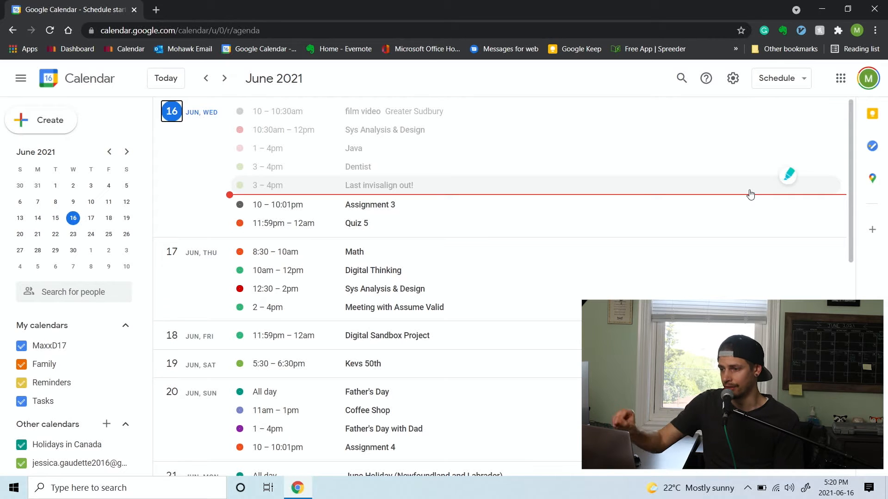
{"action": "scroll", "coordinate": [477, 223], "scroll_direction": "down", "scroll_amount": 4}
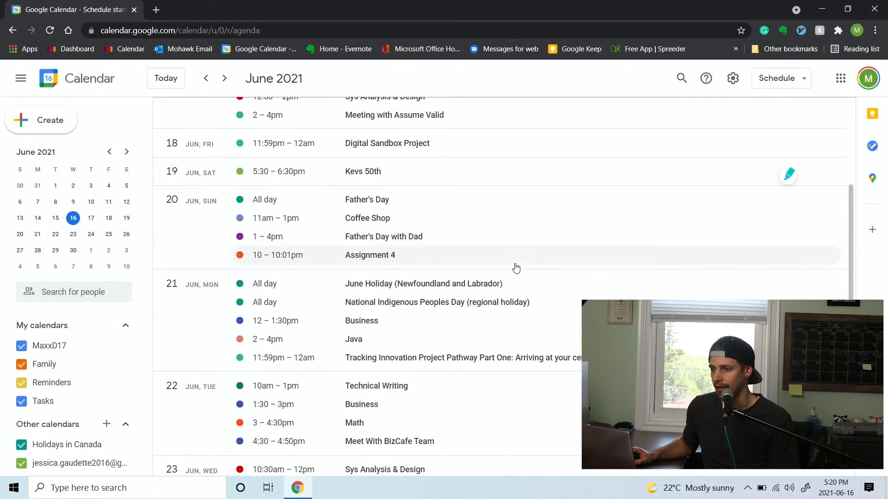
{"action": "scroll", "coordinate": [416, 227], "scroll_direction": "up", "scroll_amount": 4}
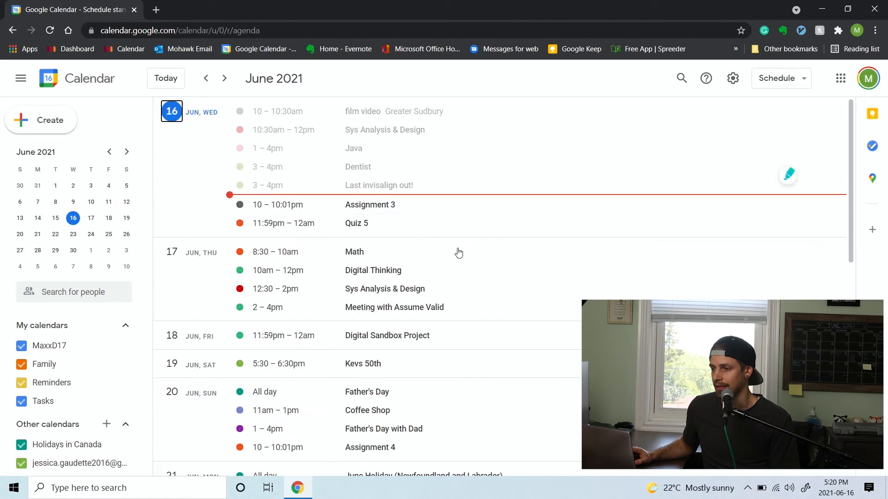
Show the calendar in 4 days view and return to Week view, showing the afternoon and evening hours.
{"action": "left_click", "coordinate": [781, 78]}
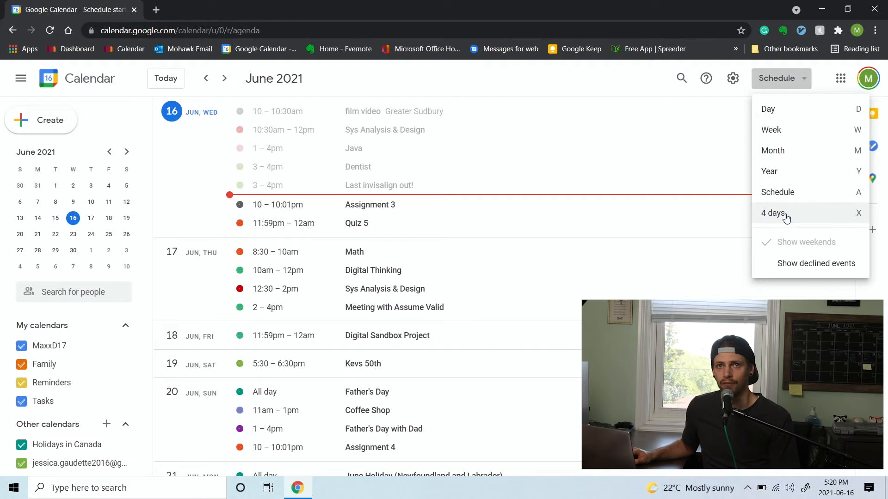
{"action": "left_click", "coordinate": [786, 214]}
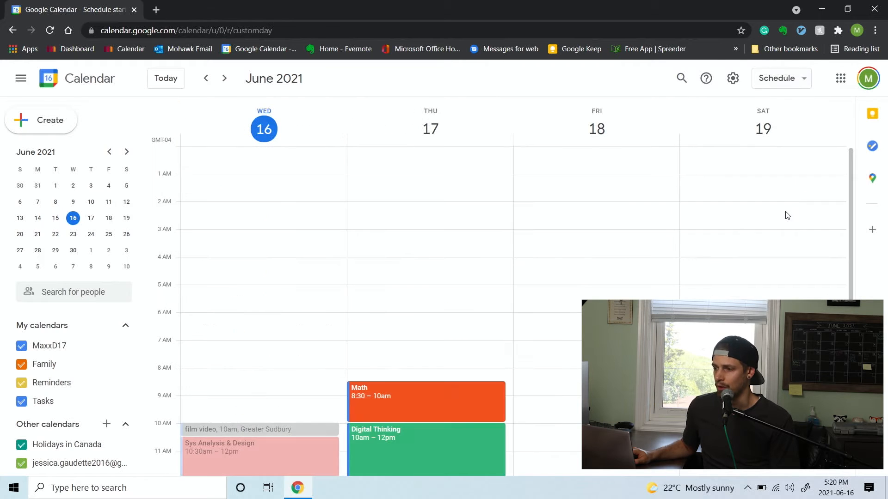
{"action": "left_click", "coordinate": [784, 78]}
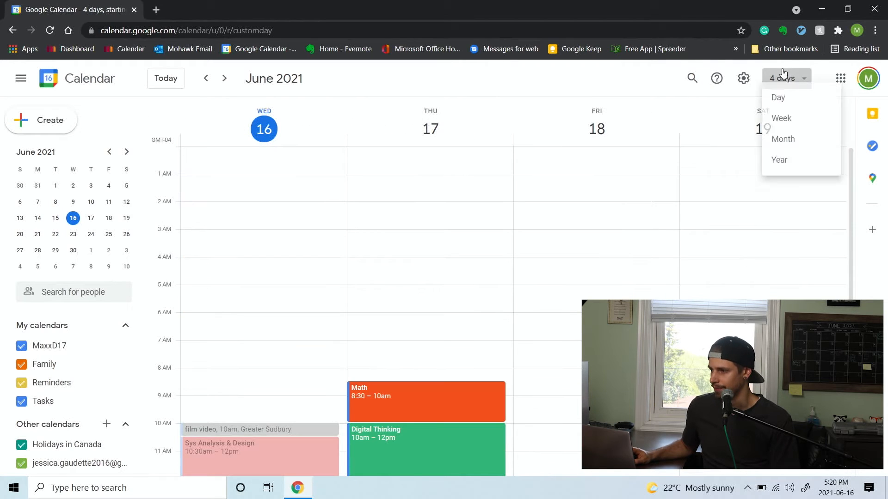
{"action": "key", "text": "w"}
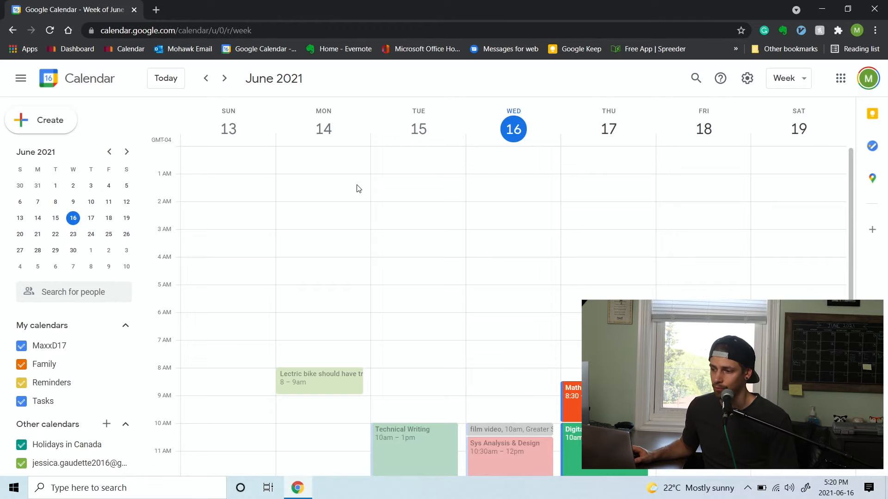
{"action": "scroll", "coordinate": [366, 192], "scroll_direction": "down", "scroll_amount": 6}
{"action": "scroll", "coordinate": [388, 224], "scroll_direction": "down", "scroll_amount": 1}
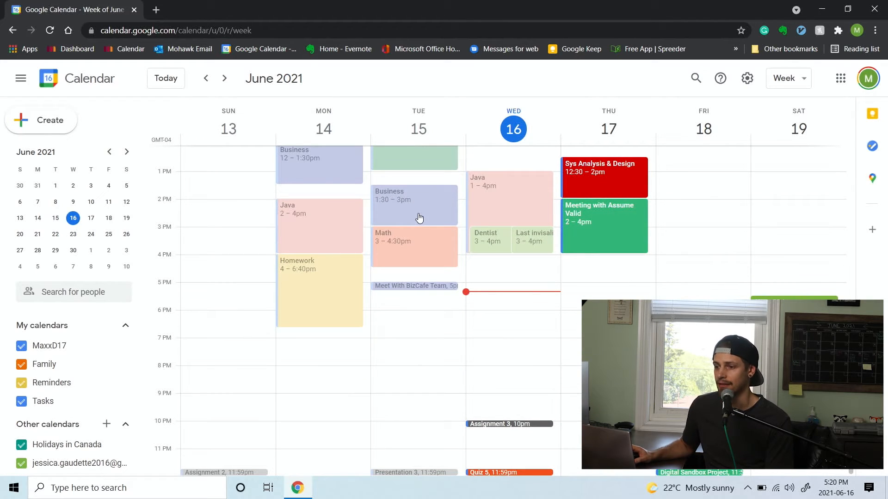
Move one week forward to June 20–26 and back to the current week, twice.
{"action": "left_click", "coordinate": [223, 78]}
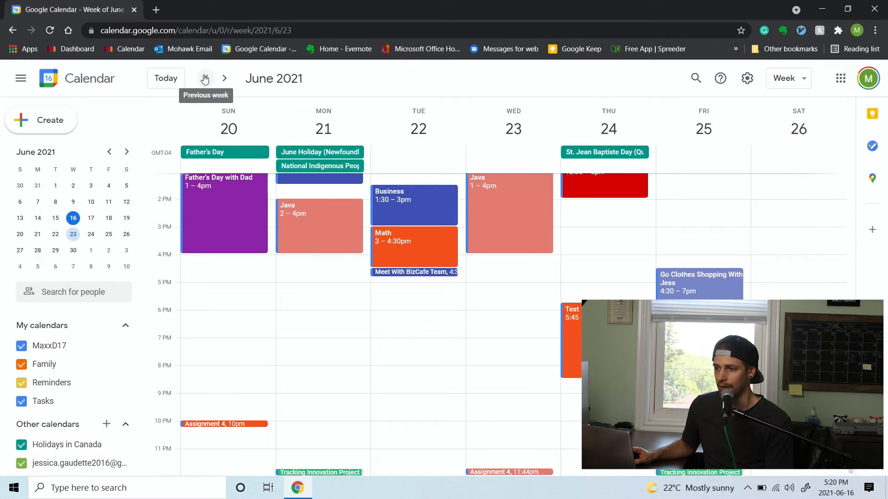
{"action": "left_click", "coordinate": [206, 78]}
{"action": "left_click", "coordinate": [224, 79]}
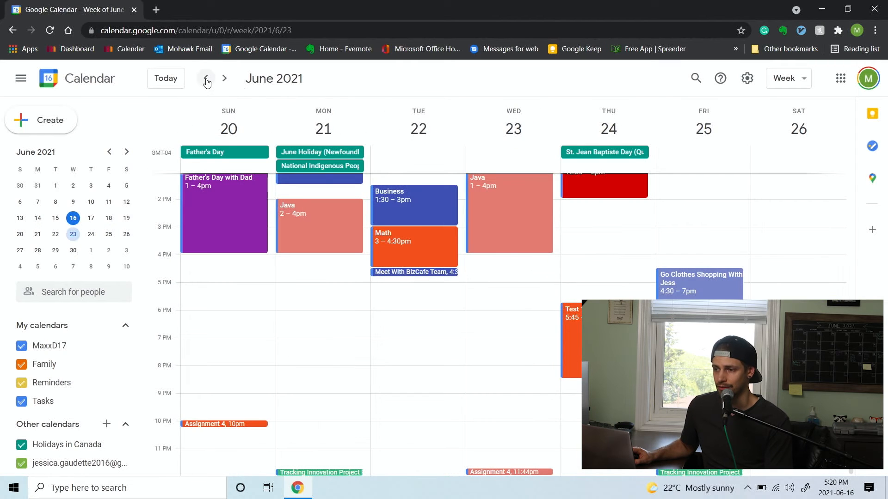
{"action": "left_click", "coordinate": [206, 78]}
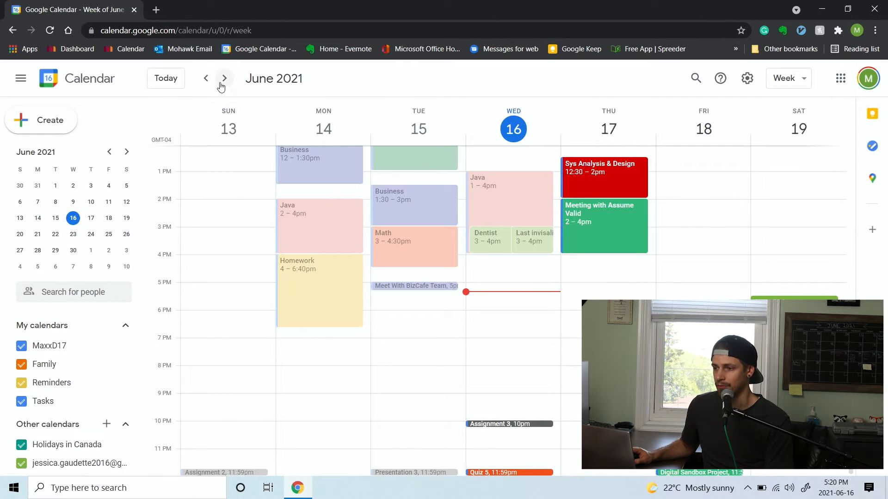
Advance the calendar eight weeks to August 8–14, 2021 and return to today's week.
{"action": "left_click", "coordinate": [224, 78]}
{"action": "left_click", "coordinate": [223, 79]}
{"action": "left_click", "coordinate": [222, 81]}
{"action": "left_click", "coordinate": [221, 83]}
{"action": "left_click", "coordinate": [221, 83]}
{"action": "left_click", "coordinate": [221, 84]}
{"action": "left_click", "coordinate": [221, 83]}
{"action": "left_click", "coordinate": [221, 84]}
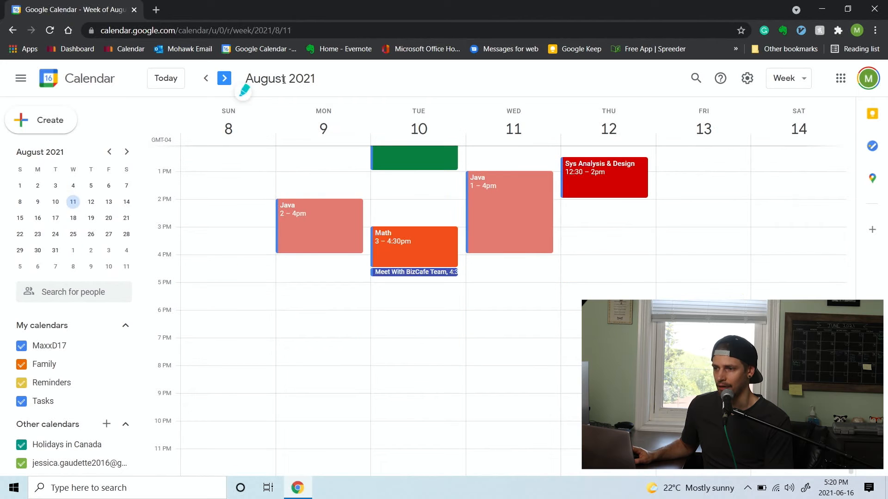
{"action": "left_click", "coordinate": [170, 81]}
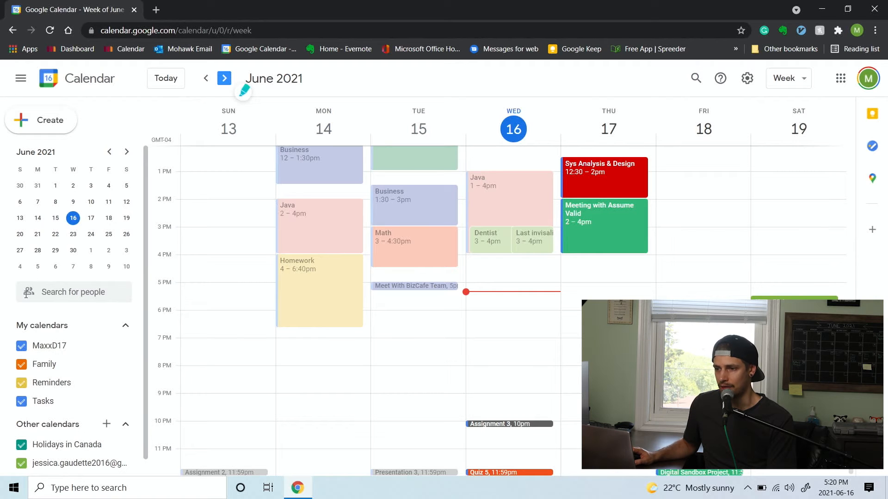
Hide the calendar's main side panel and show it again, twice.
{"action": "left_click", "coordinate": [26, 89]}
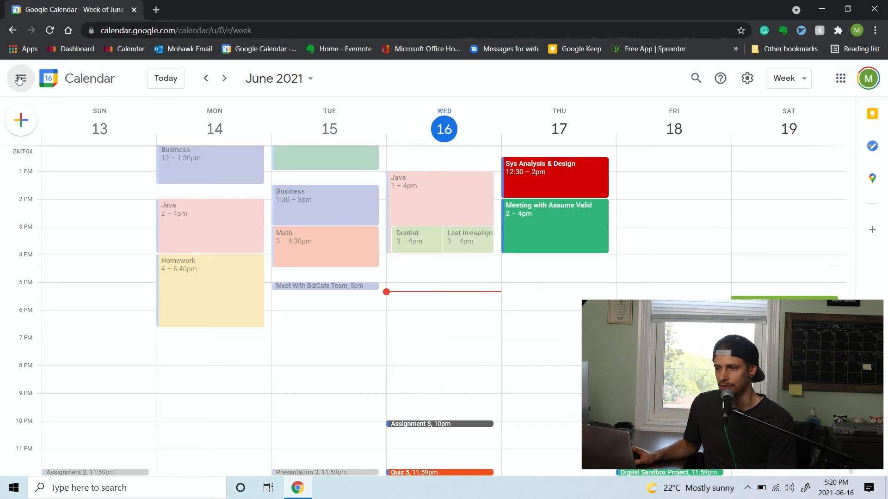
{"action": "left_click", "coordinate": [22, 83]}
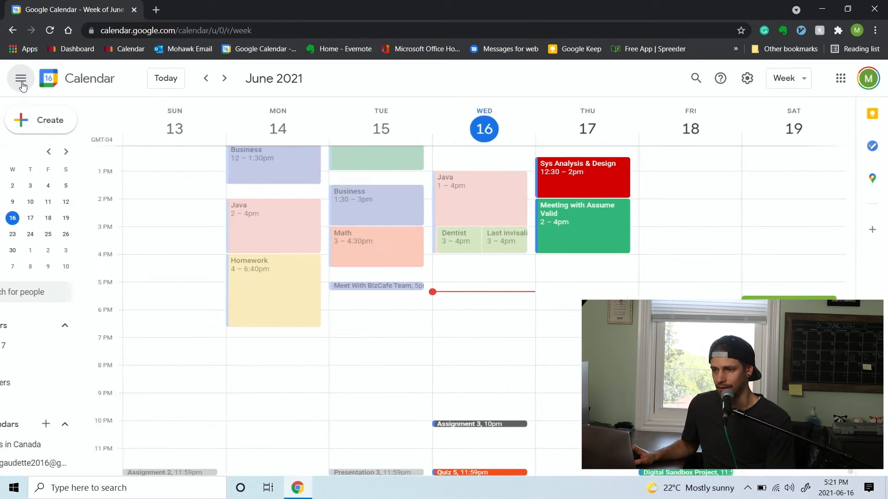
{"action": "left_click", "coordinate": [22, 83]}
{"action": "left_click", "coordinate": [22, 83]}
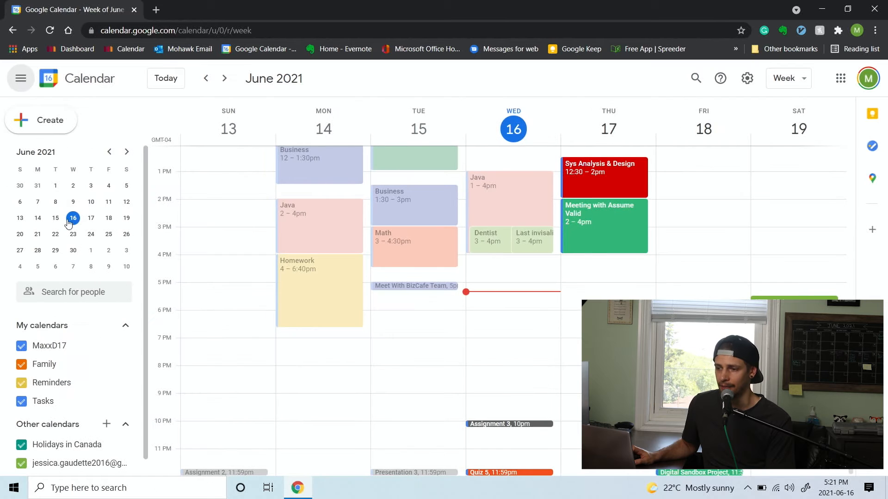
Jump to the week of June 30 and back to the week of June 18 using the mini month calendar.
{"action": "left_click", "coordinate": [73, 250]}
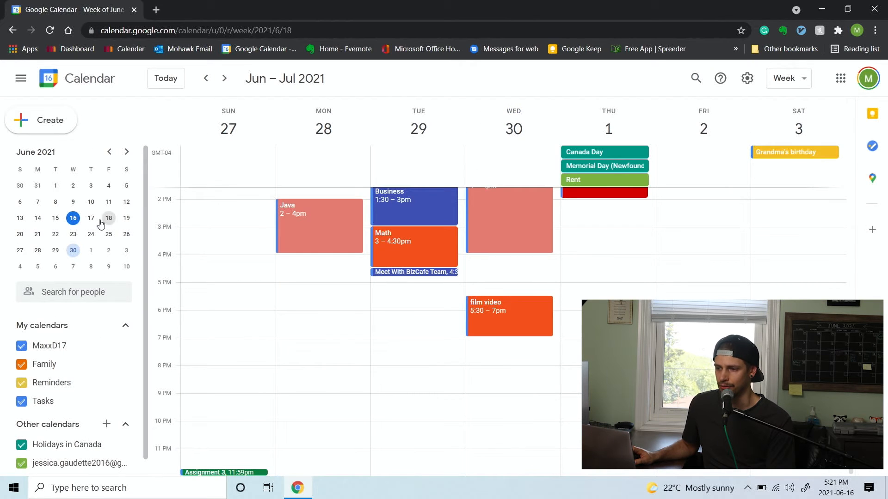
{"action": "left_click", "coordinate": [108, 218]}
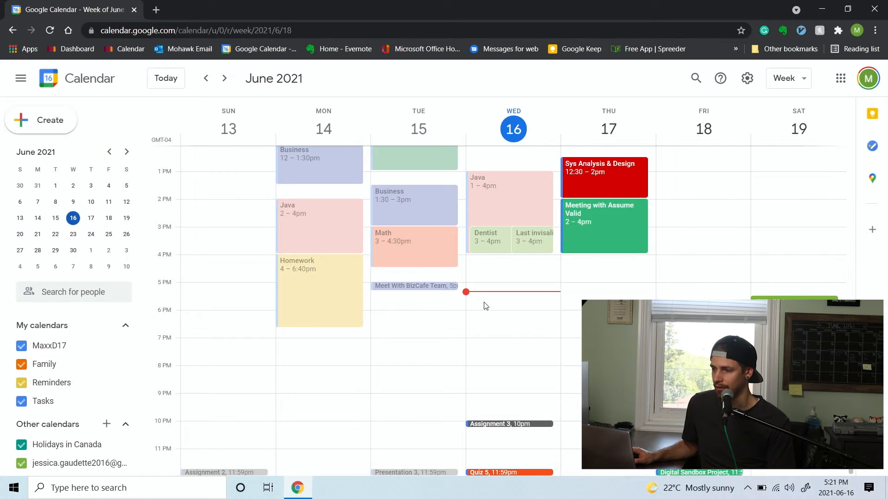
Create a "Film video" event on Wednesday, June 16 from 6:00 to 7:30 pm and open its full details.
{"action": "left_click_drag", "start_coordinate": [491, 316], "coordinate": [510, 350]}
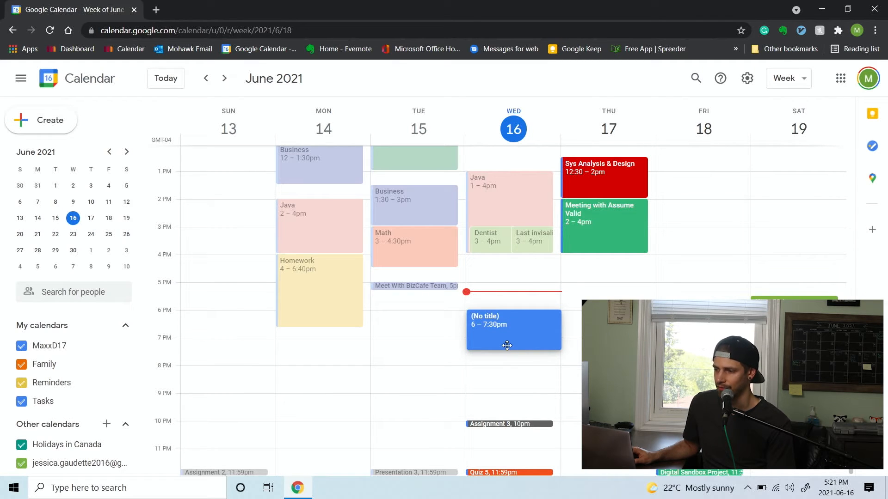
{"action": "left_click_drag", "start_coordinate": [507, 345], "coordinate": [504, 347]}
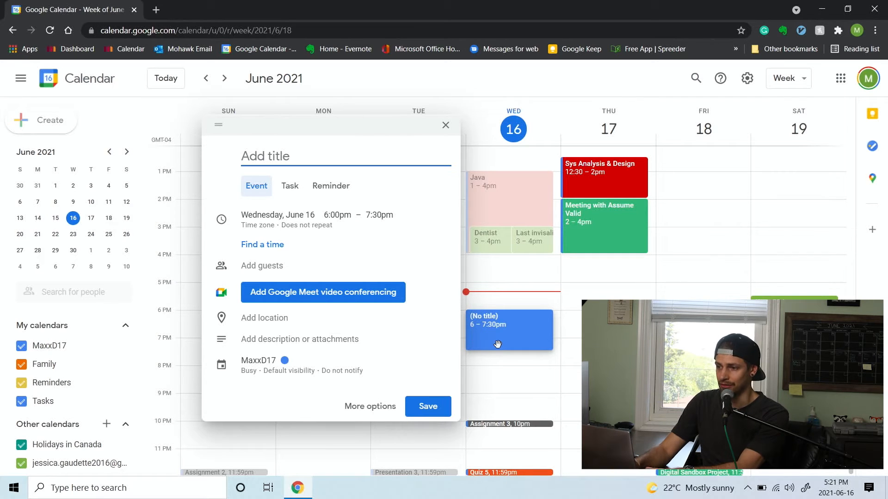
{"action": "type", "text": "Film video"}
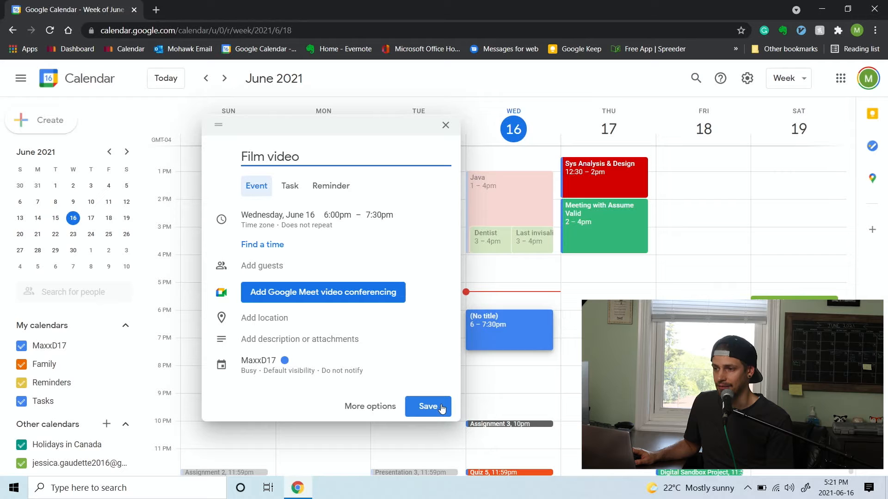
{"action": "left_click", "coordinate": [380, 408]}
{"action": "left_click", "coordinate": [382, 407]}
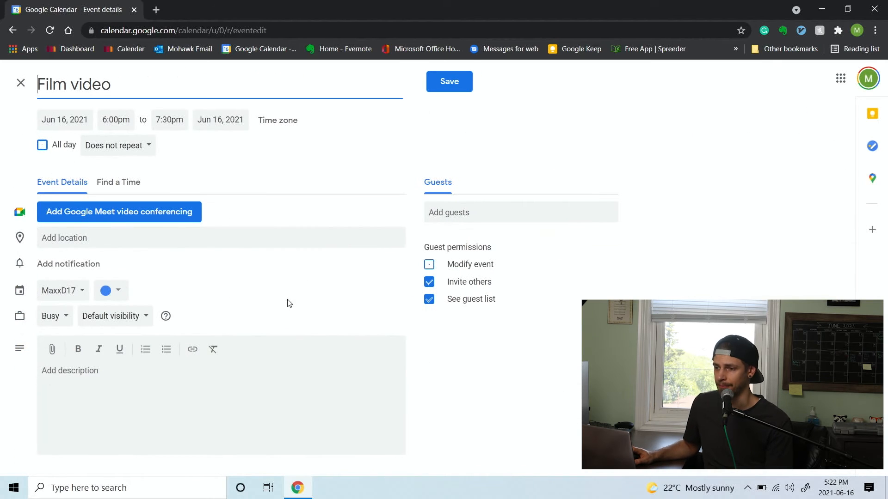
Set the event's end time to 8:00pm.
{"action": "left_click", "coordinate": [182, 124]}
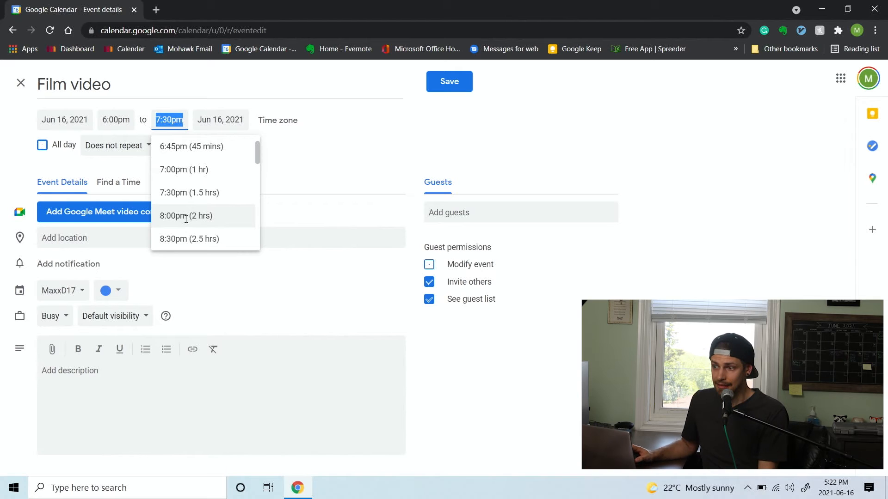
{"action": "left_click", "coordinate": [210, 216]}
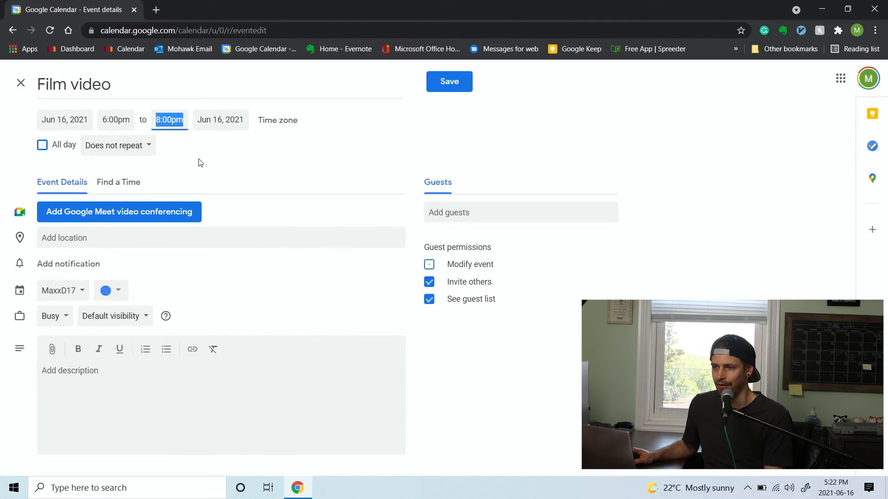
{"action": "left_click", "coordinate": [262, 150]}
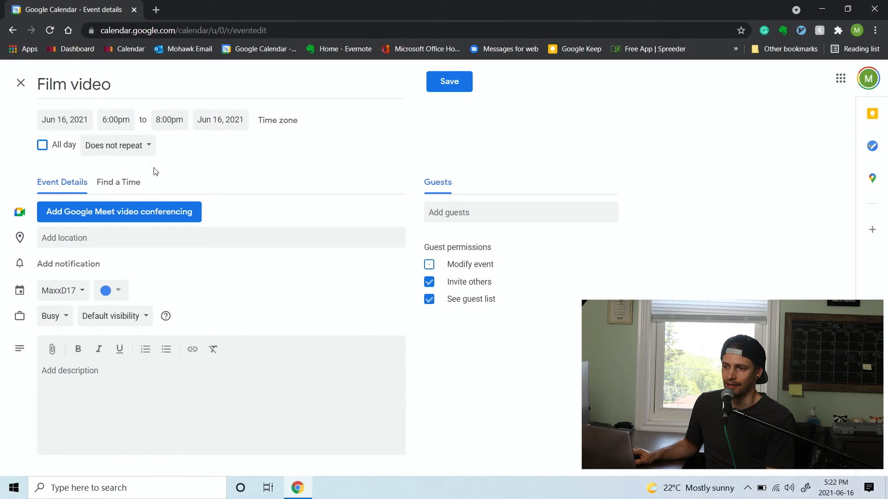
Search for sudbury as the event location and choose the one in ON, Canada.
{"action": "left_click", "coordinate": [97, 239]}
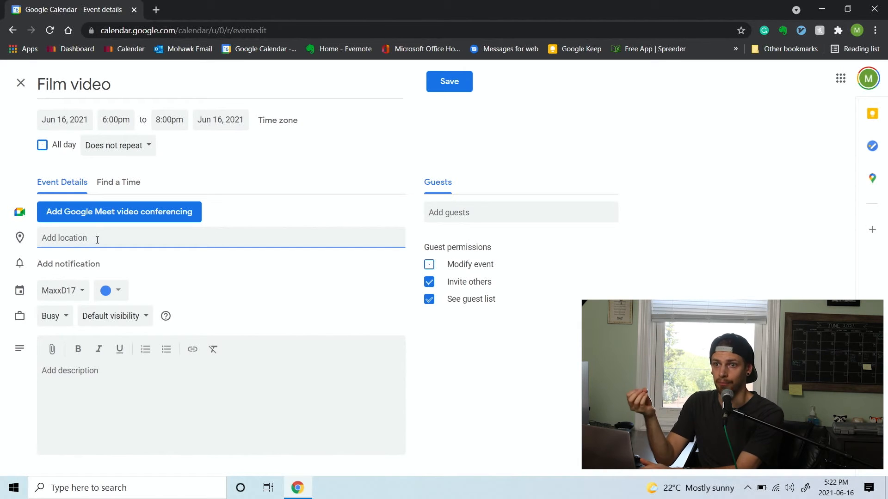
{"action": "type", "text": "sudbury"}
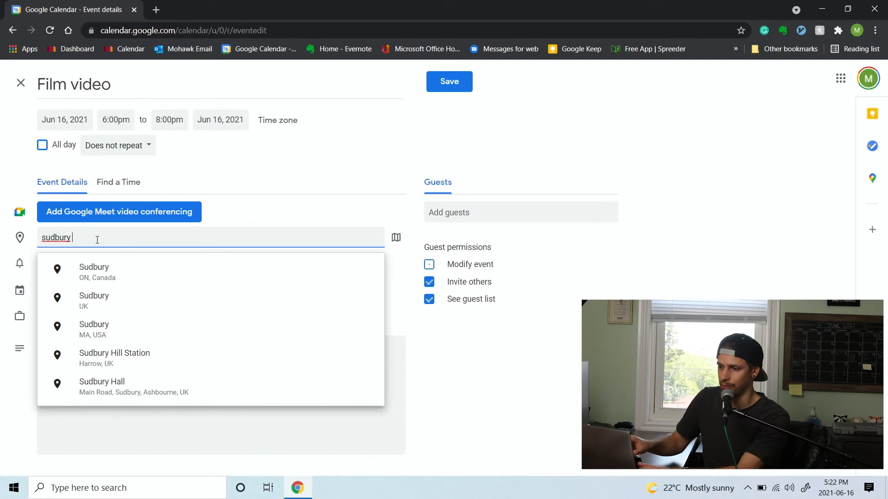
{"action": "left_click", "coordinate": [109, 274]}
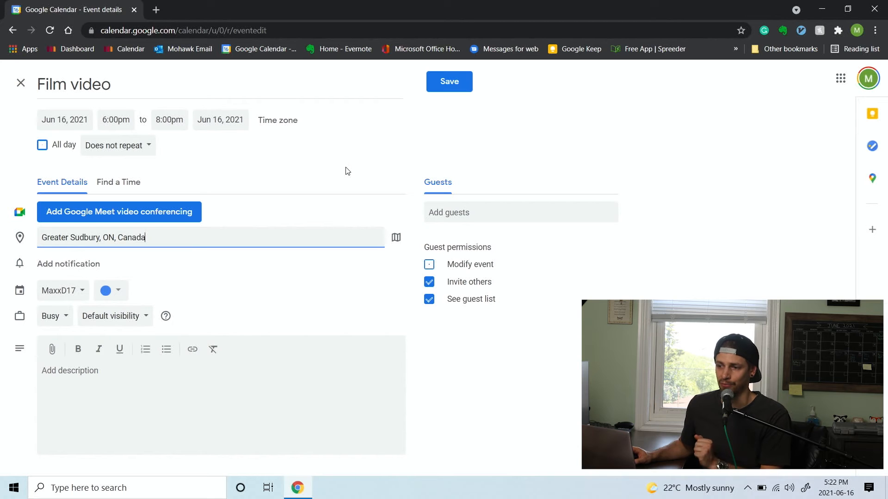
Add two notifications to the event, one 1 week before and another 10 minutes before.
{"action": "left_click", "coordinate": [50, 264]}
{"action": "left_click", "coordinate": [82, 272]}
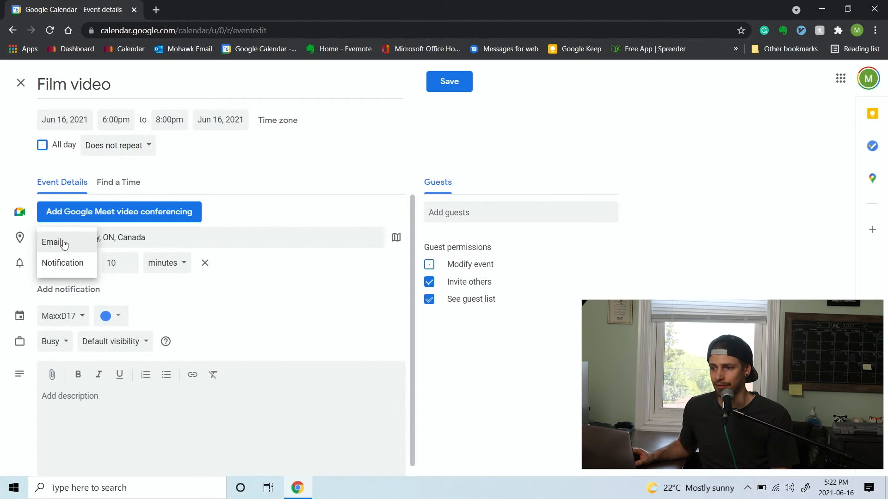
{"action": "left_click", "coordinate": [72, 274]}
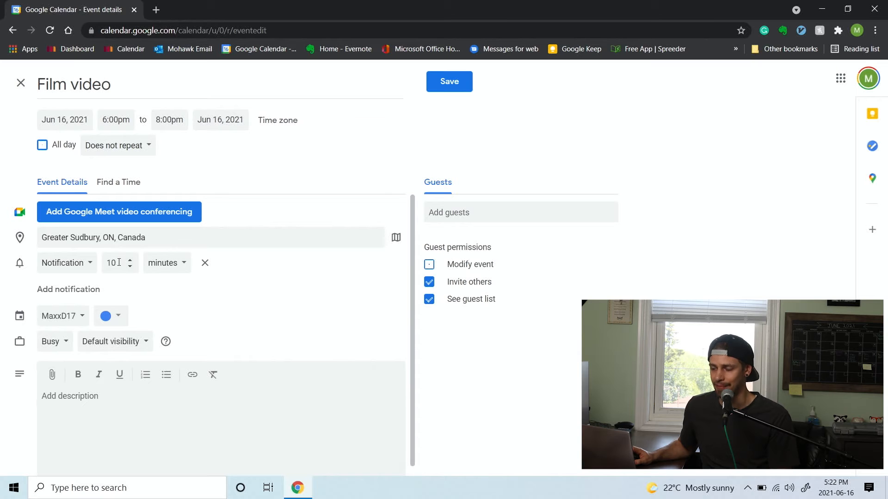
{"action": "left_click", "coordinate": [119, 262]}
{"action": "key", "text": "BackSpace"}
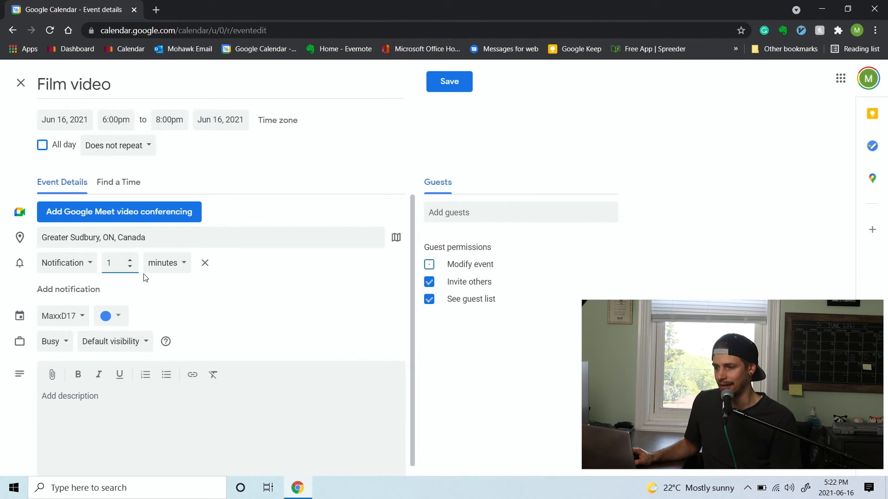
{"action": "left_click", "coordinate": [158, 272]}
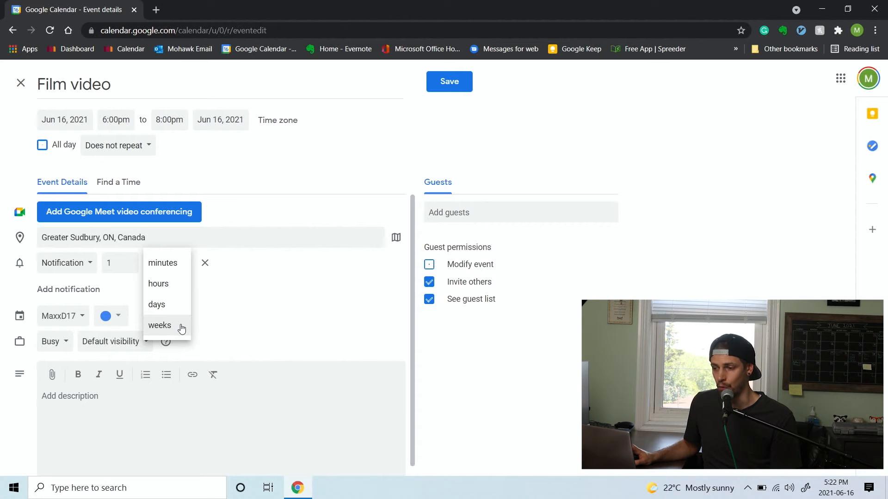
{"action": "left_click", "coordinate": [180, 327]}
{"action": "left_click", "coordinate": [71, 290]}
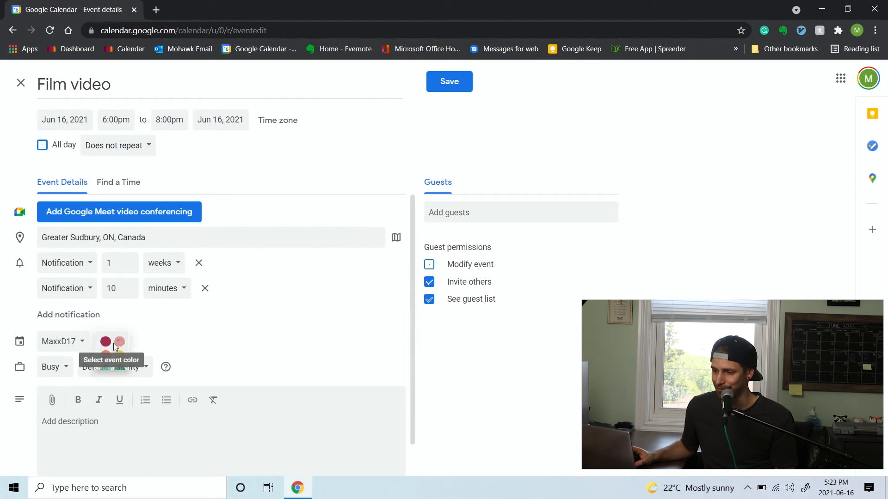
Color the event with the lighter green and review its visibility and busy options.
{"action": "left_click", "coordinate": [113, 345]}
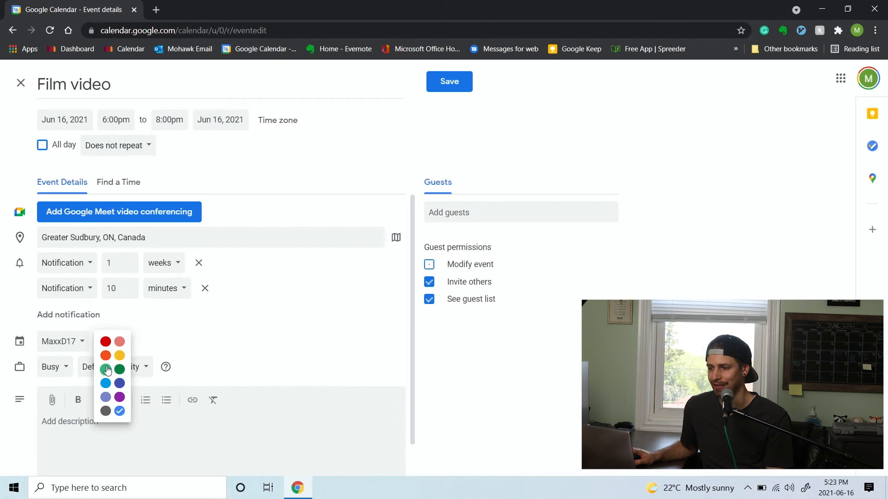
{"action": "left_click", "coordinate": [106, 370]}
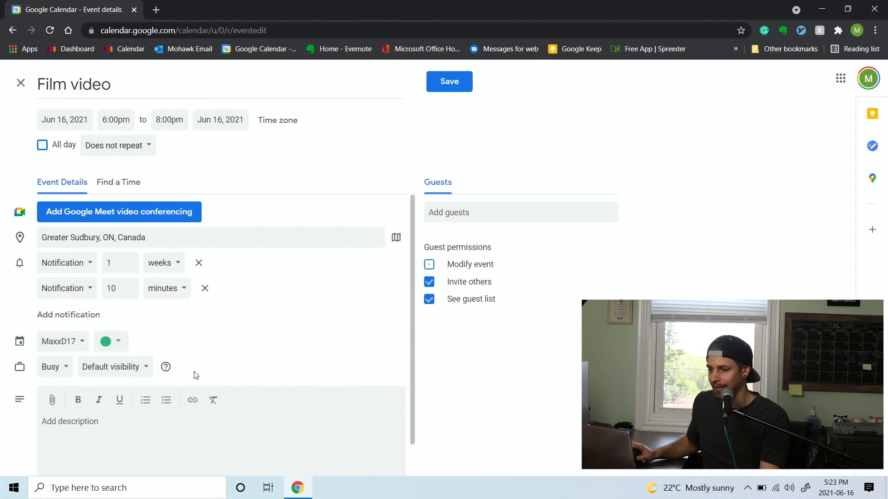
{"action": "scroll", "coordinate": [190, 410], "scroll_direction": "down", "scroll_amount": 1}
{"action": "left_click", "coordinate": [51, 331]}
{"action": "left_click", "coordinate": [52, 331]}
{"action": "left_click", "coordinate": [99, 333]}
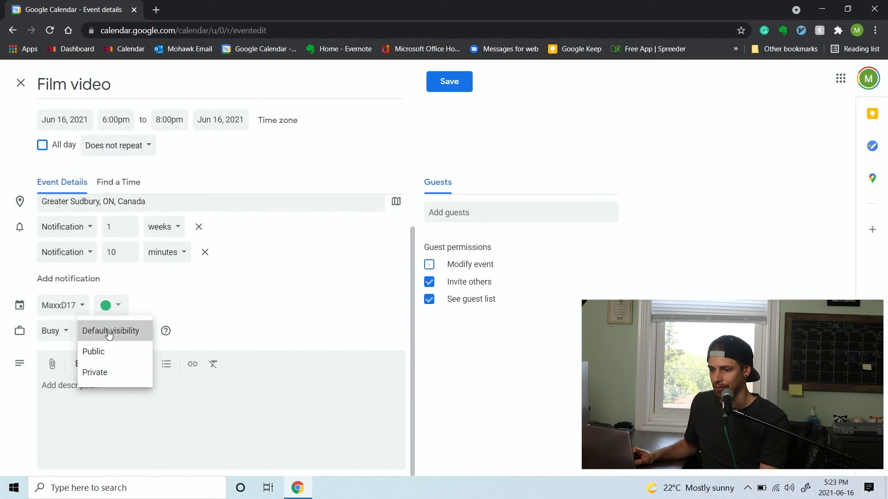
{"action": "left_click", "coordinate": [78, 334]}
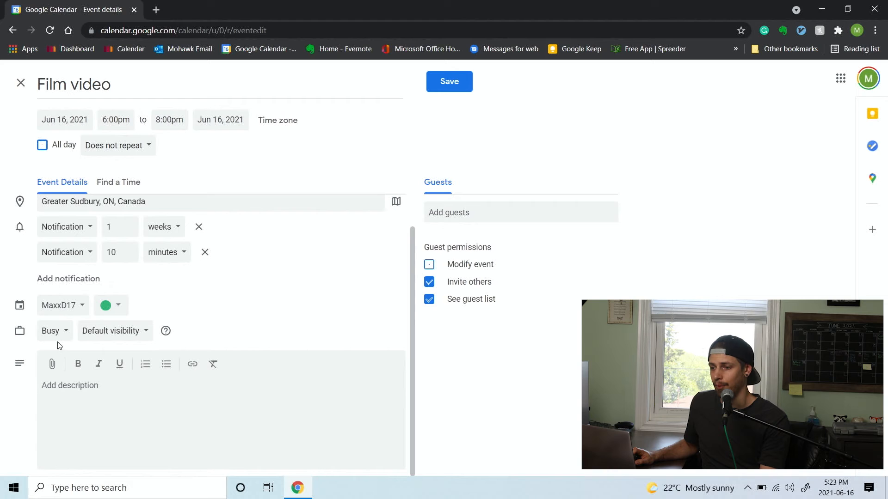
{"action": "left_click", "coordinate": [58, 341]}
{"action": "left_click", "coordinate": [56, 335]}
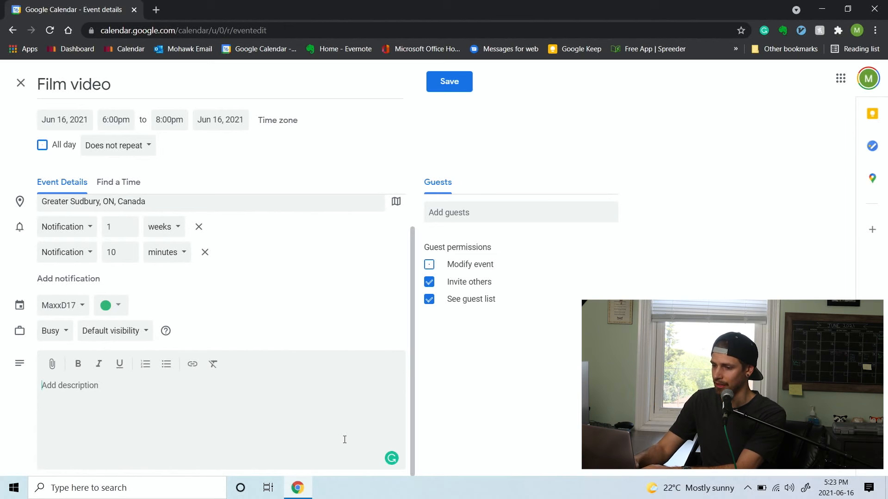
Enter the description "filming a video on google calendar" and save the event.
{"action": "type", "text": "filmi"}
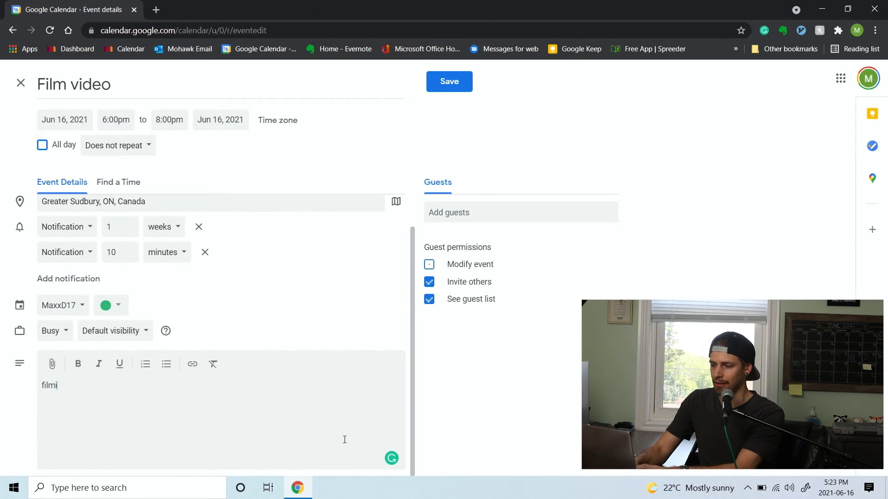
{"action": "type", "text": "ng a video on google calendar"}
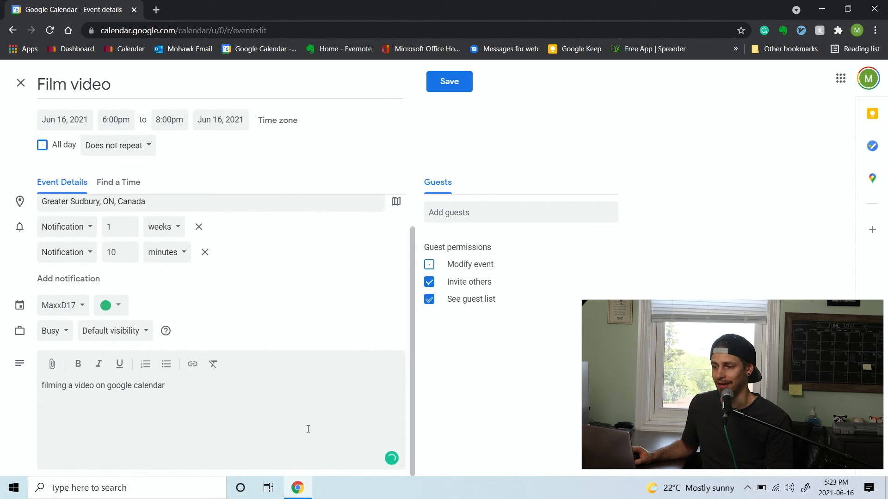
{"action": "triple_click", "coordinate": [237, 408]}
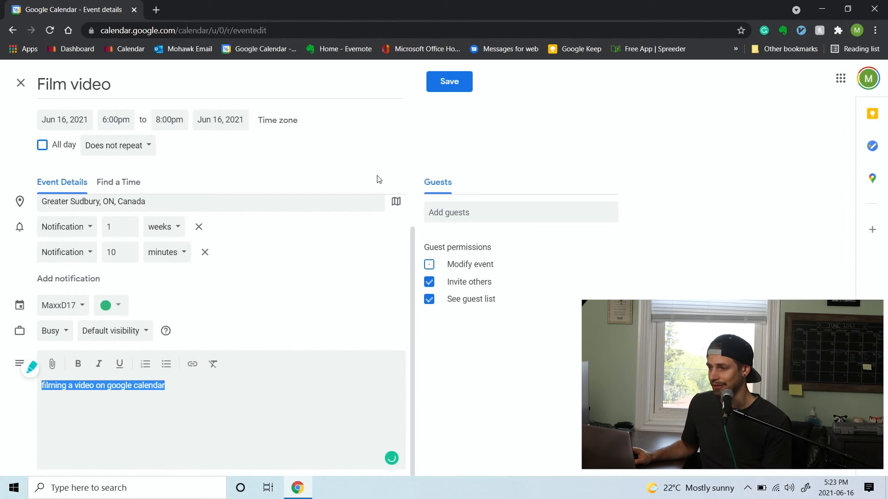
{"action": "left_click", "coordinate": [455, 83]}
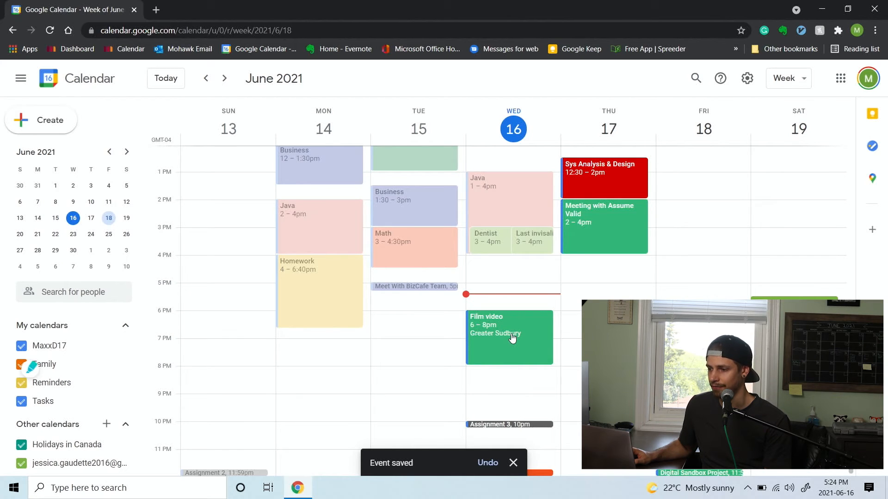
Reopen the saved Film video event for editing and make it an all-day event.
{"action": "left_click", "coordinate": [505, 329]}
{"action": "left_click", "coordinate": [519, 323]}
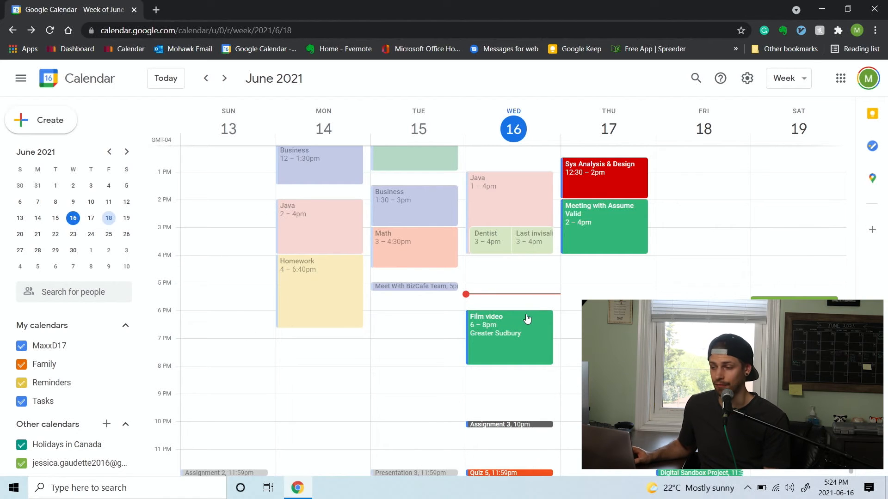
{"action": "left_click", "coordinate": [518, 324]}
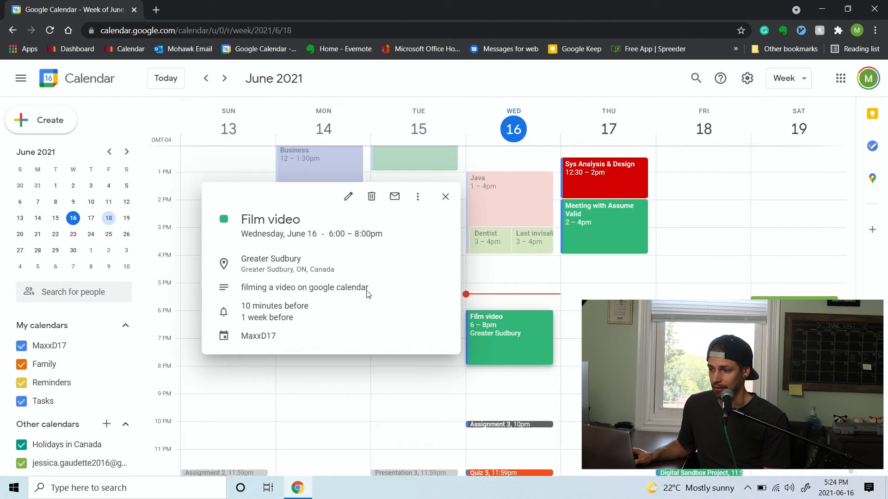
{"action": "left_click", "coordinate": [348, 198]}
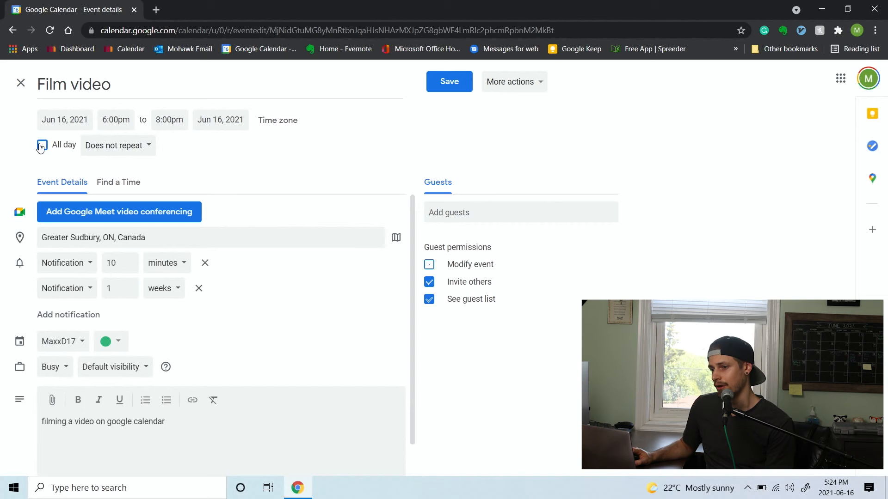
{"action": "left_click", "coordinate": [40, 146]}
{"action": "left_click", "coordinate": [40, 146]}
{"action": "left_click", "coordinate": [41, 147]}
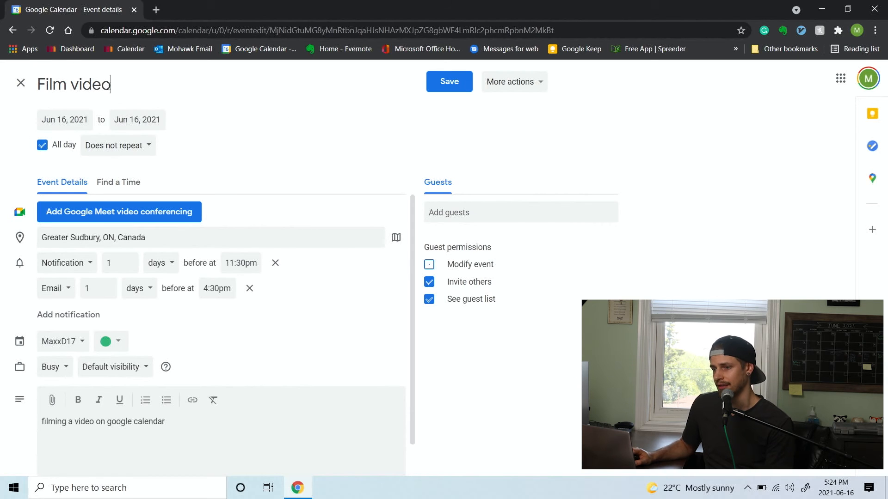
Retitle the all-day event as a person's birthday and save it.
{"action": "left_click_drag", "start_coordinate": [38, 85], "coordinate": [224, 127]}
{"action": "key", "text": "BackSpace"}
{"action": "type", "text": "M"}
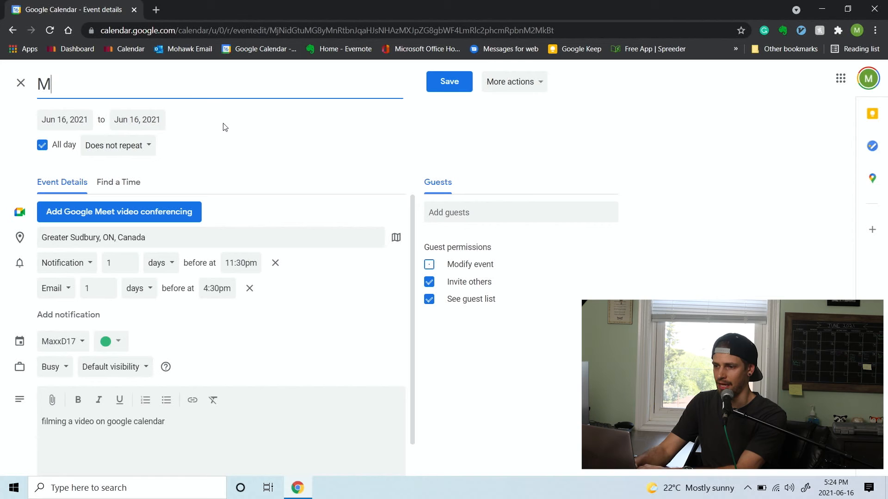
{"action": "type", "text": "ax's birthday"}
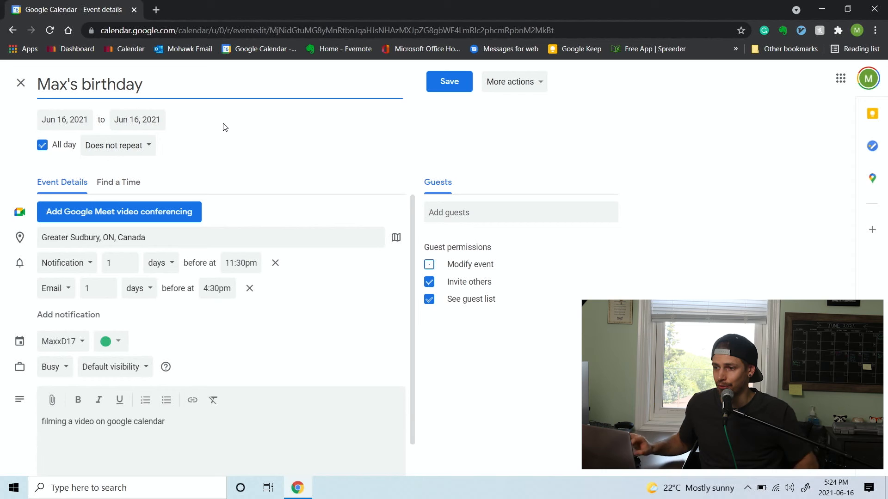
{"action": "left_click", "coordinate": [46, 147]}
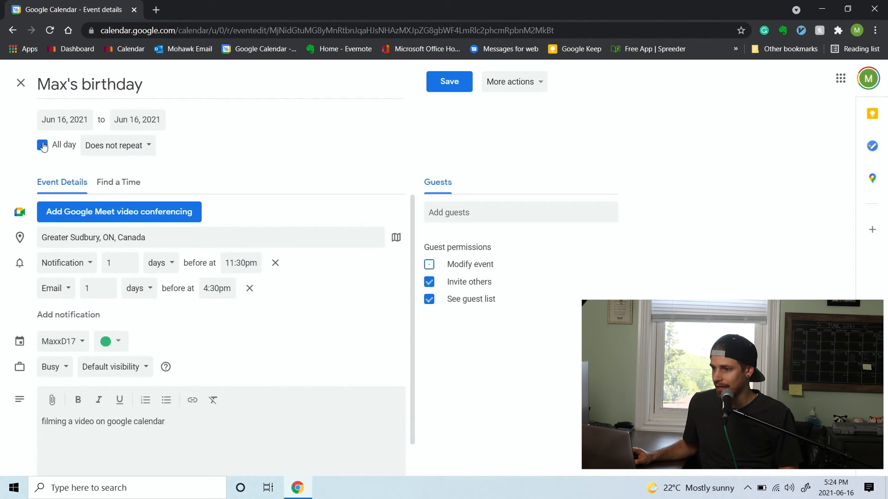
{"action": "left_click", "coordinate": [449, 81]}
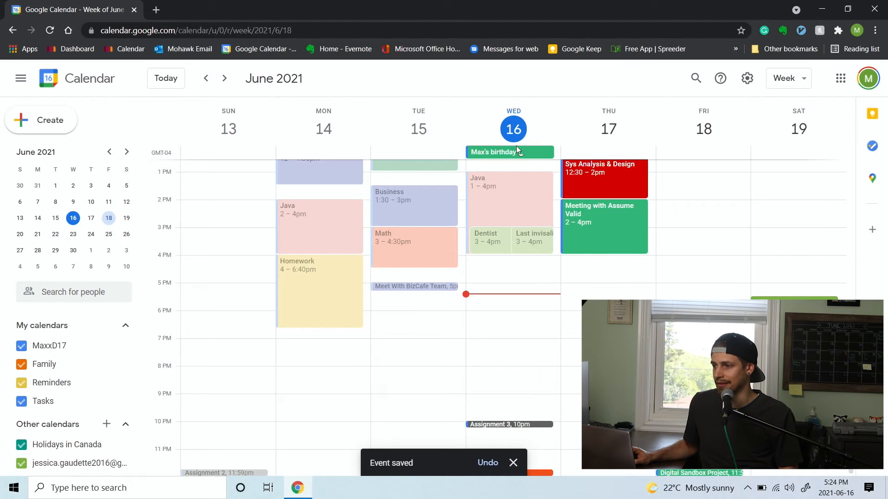
Examine how the all-day birthday event is displayed over the hours of the week and view its details.
{"action": "scroll", "coordinate": [516, 199], "scroll_direction": "up", "scroll_amount": 8}
{"action": "scroll", "coordinate": [518, 206], "scroll_direction": "down", "scroll_amount": 7}
{"action": "scroll", "coordinate": [523, 218], "scroll_direction": "up", "scroll_amount": 6}
{"action": "scroll", "coordinate": [525, 218], "scroll_direction": "down", "scroll_amount": 7}
{"action": "scroll", "coordinate": [526, 222], "scroll_direction": "up", "scroll_amount": 7}
{"action": "scroll", "coordinate": [528, 215], "scroll_direction": "down", "scroll_amount": 7}
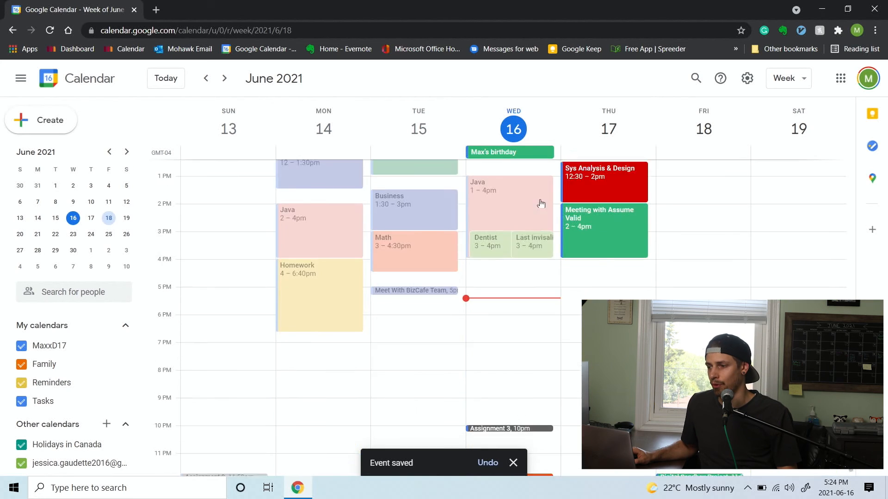
{"action": "scroll", "coordinate": [531, 224], "scroll_direction": "up", "scroll_amount": 8}
{"action": "scroll", "coordinate": [527, 217], "scroll_direction": "down", "scroll_amount": 5}
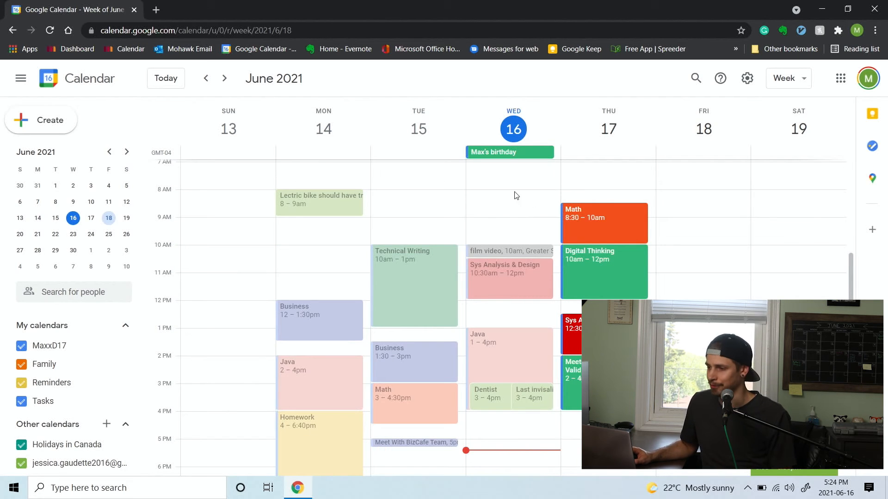
{"action": "left_click", "coordinate": [514, 152]}
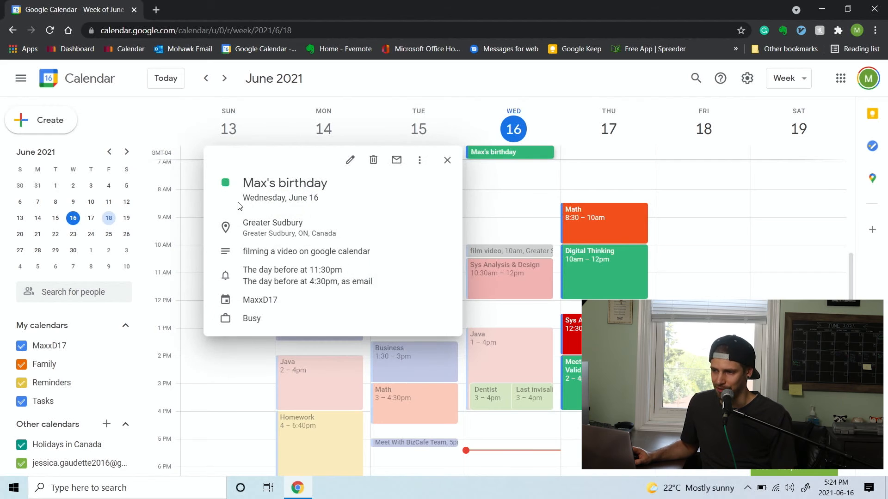
Turn off the all-day option for the birthday event, retitle it "film video" and save it.
{"action": "left_click", "coordinate": [350, 160]}
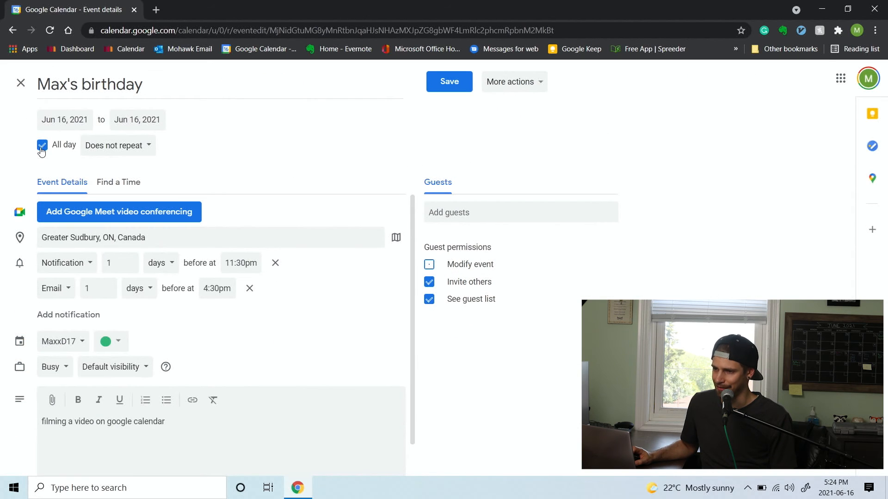
{"action": "left_click", "coordinate": [41, 146]}
{"action": "triple_click", "coordinate": [317, 90]}
{"action": "type", "text": "film video"}
{"action": "left_click", "coordinate": [447, 82]}
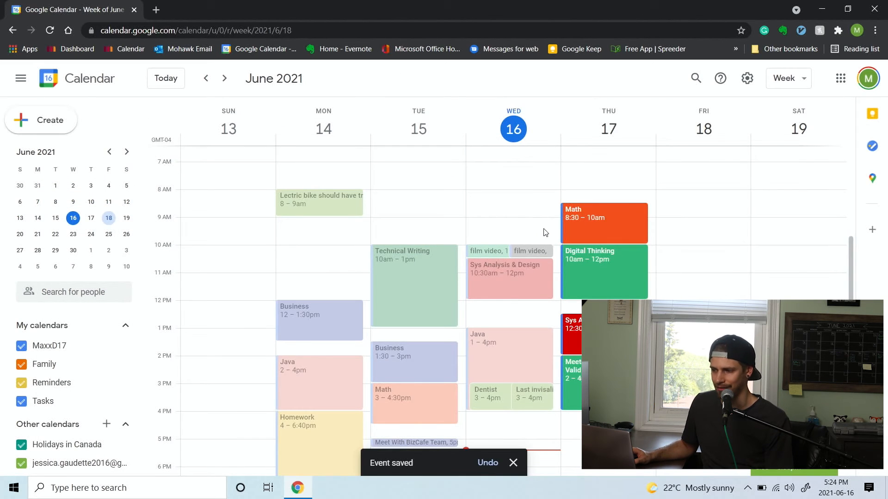
Hide and show again the events of the main personal calendar and of the other person's shared calendar.
{"action": "scroll", "coordinate": [546, 232], "scroll_direction": "down", "scroll_amount": 3}
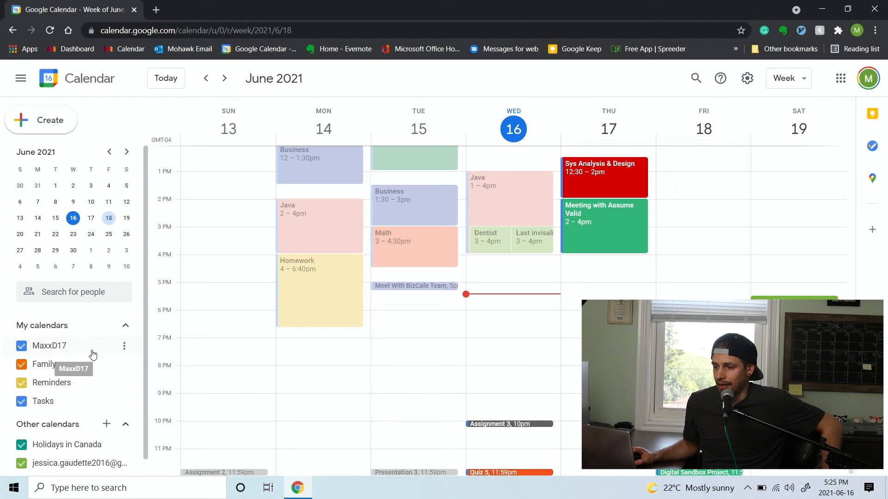
{"action": "scroll", "coordinate": [74, 432], "scroll_direction": "down", "scroll_amount": 1}
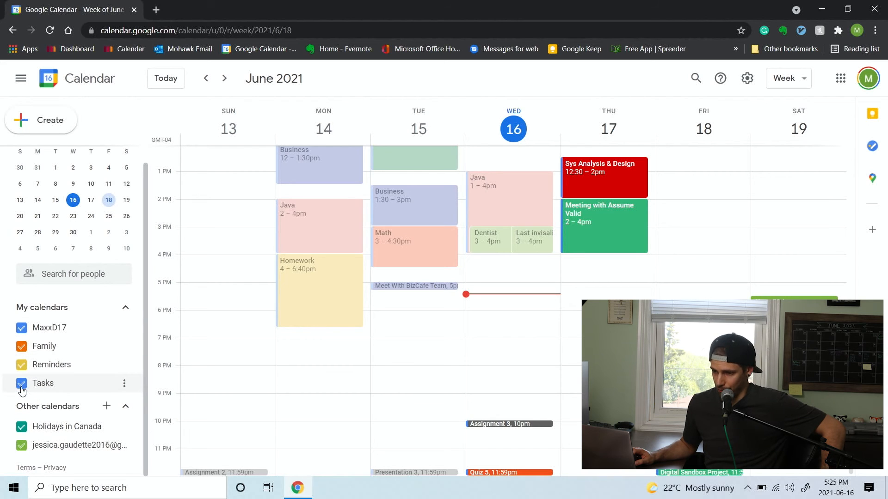
{"action": "left_click", "coordinate": [21, 328]}
{"action": "left_click", "coordinate": [21, 328]}
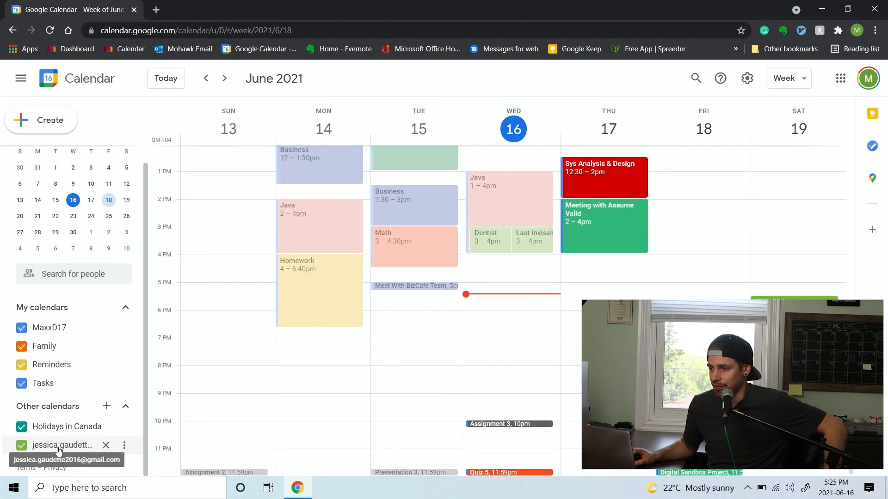
{"action": "left_click", "coordinate": [23, 448]}
{"action": "left_click", "coordinate": [23, 449]}
{"action": "left_click", "coordinate": [23, 449]}
{"action": "left_click", "coordinate": [23, 448]}
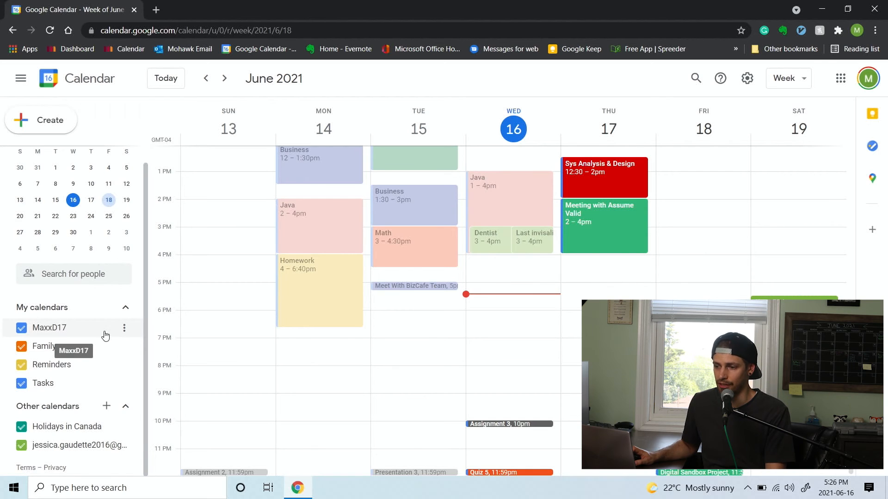
Open the settings and sharing page of the main personal calendar and examine its access, sharing and notification options.
{"action": "left_click", "coordinate": [124, 328]}
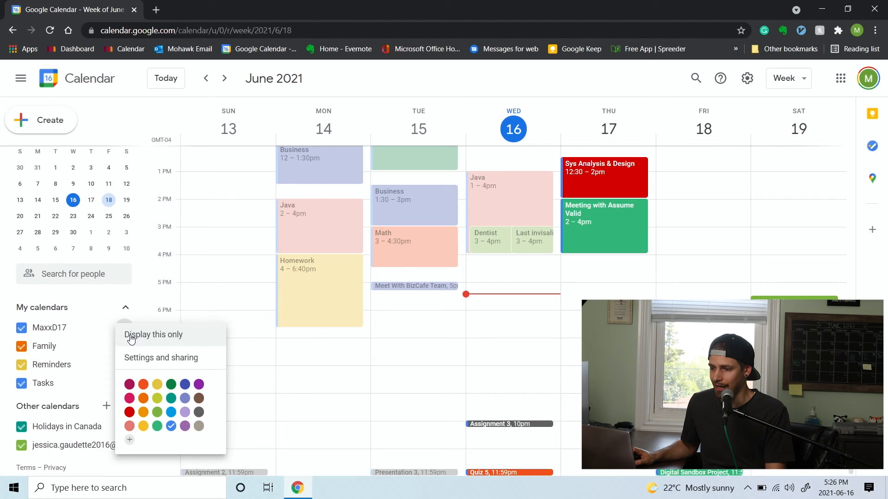
{"action": "left_click", "coordinate": [174, 364]}
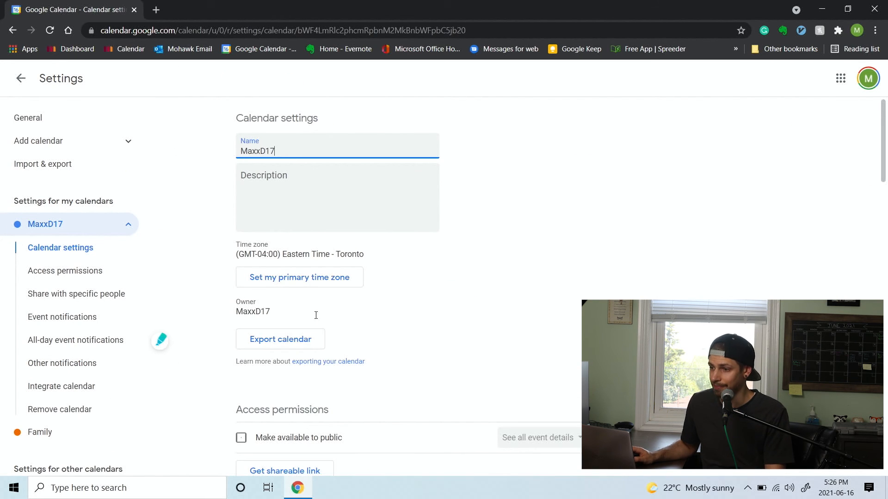
{"action": "scroll", "coordinate": [466, 279], "scroll_direction": "down", "scroll_amount": 9}
{"action": "scroll", "coordinate": [466, 280], "scroll_direction": "up", "scroll_amount": 9}
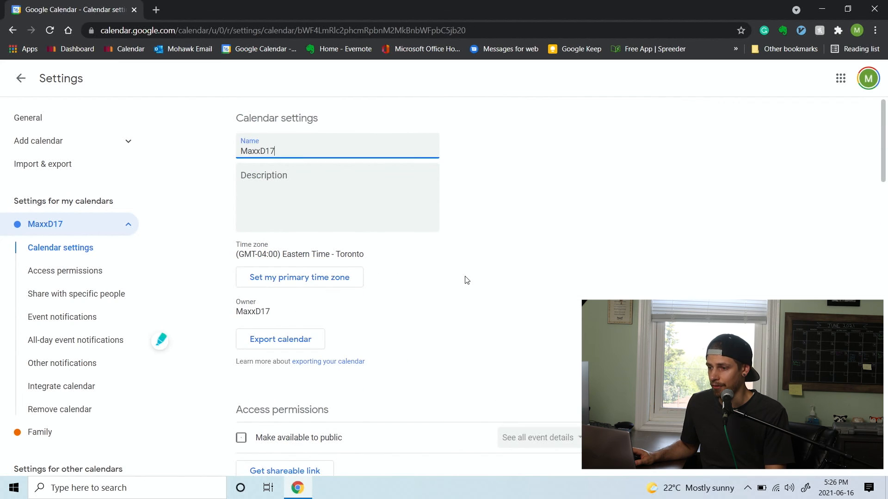
{"action": "scroll", "coordinate": [466, 281], "scroll_direction": "down", "scroll_amount": 10}
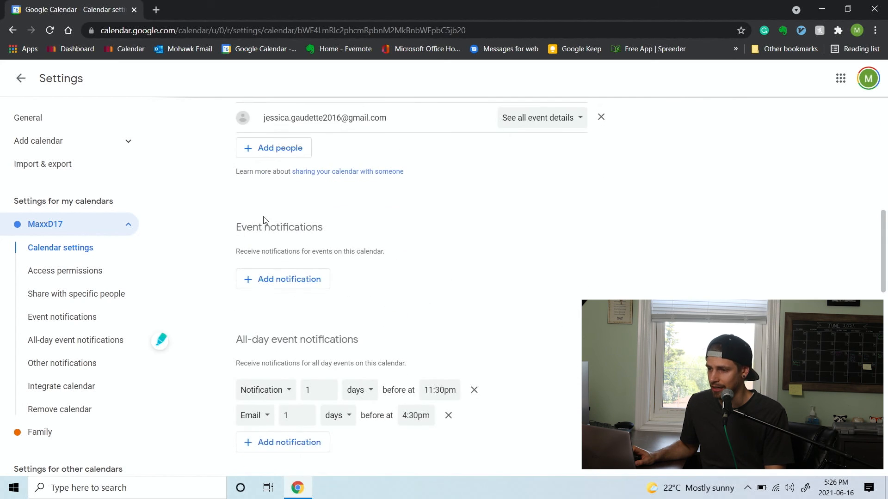
{"action": "scroll", "coordinate": [294, 285], "scroll_direction": "up", "scroll_amount": 4}
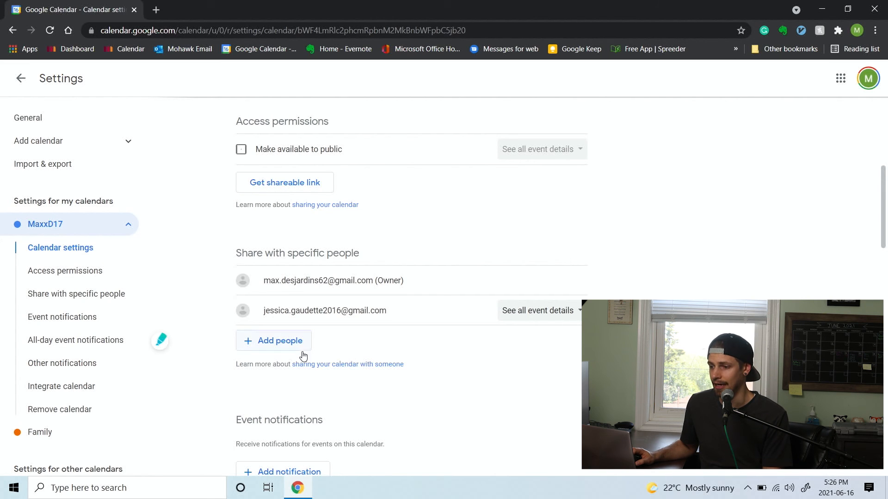
View the form for sharing the calendar with specific people, cancel it and return to the week view.
{"action": "left_click", "coordinate": [277, 340]}
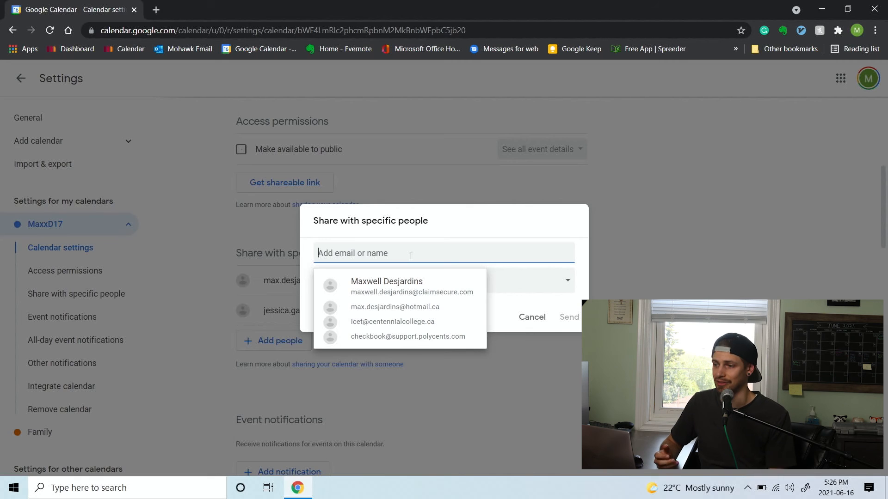
{"action": "left_click", "coordinate": [544, 317]}
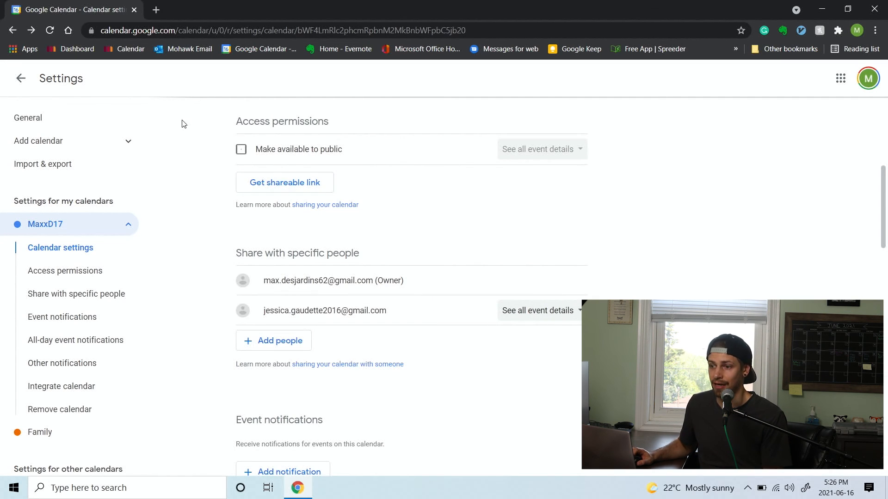
{"action": "left_click", "coordinate": [12, 79]}
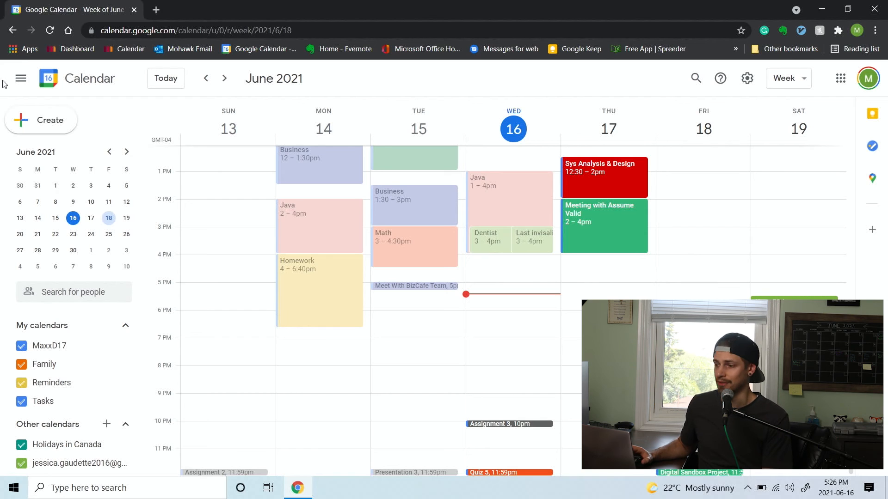
Show the To Do task list beside the calendar and add a task named "film video".
{"action": "left_click", "coordinate": [873, 148]}
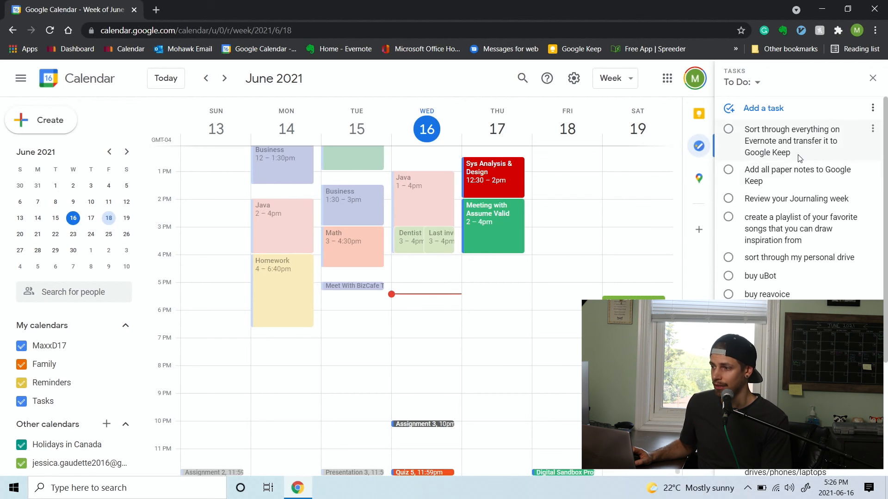
{"action": "left_click", "coordinate": [771, 110]}
{"action": "type", "text": "film video"}
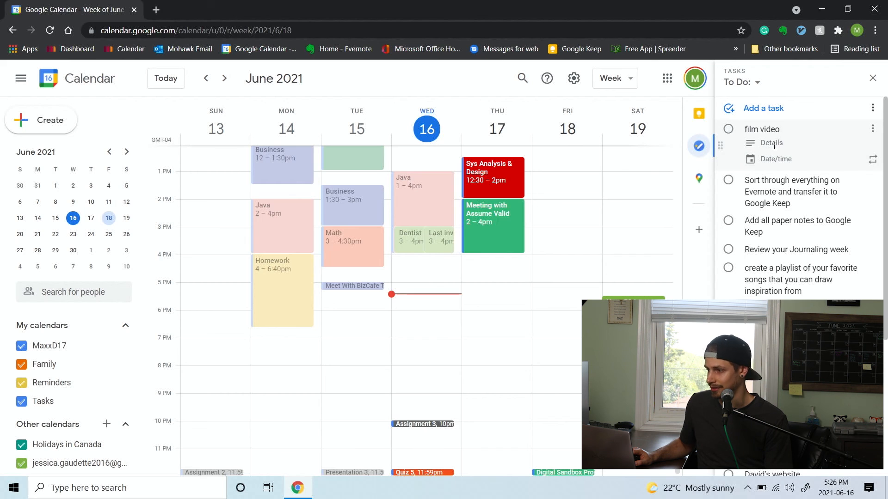
Schedule the film video task for June 17, 2021 at 10:00 AM and look for it in the week view.
{"action": "left_click", "coordinate": [779, 170]}
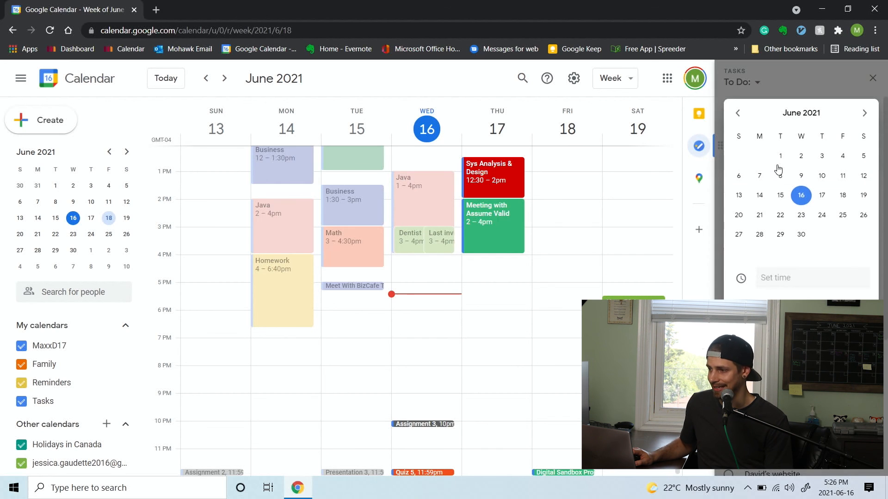
{"action": "left_click", "coordinate": [820, 201]}
{"action": "left_click", "coordinate": [767, 278]}
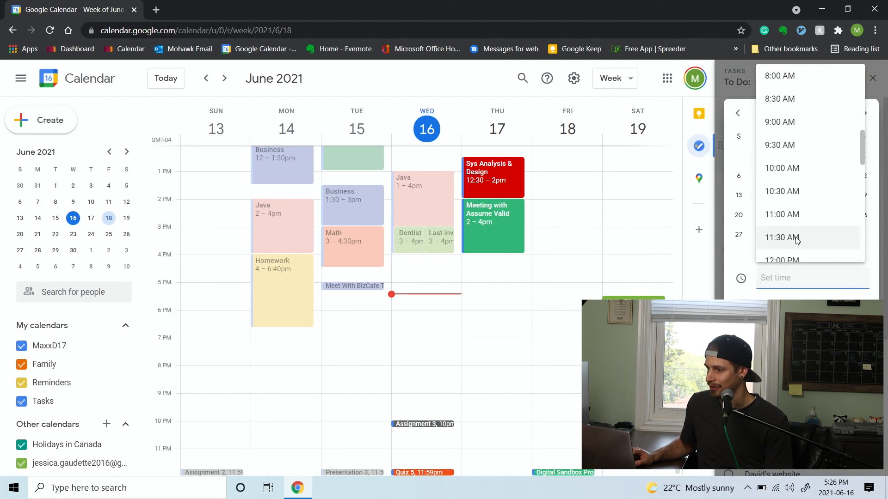
{"action": "left_click", "coordinate": [793, 163]}
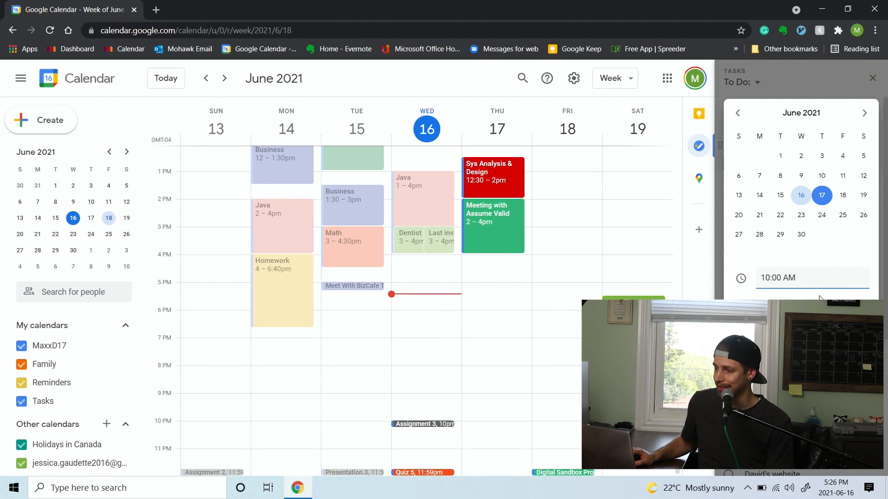
{"action": "left_click", "coordinate": [857, 338]}
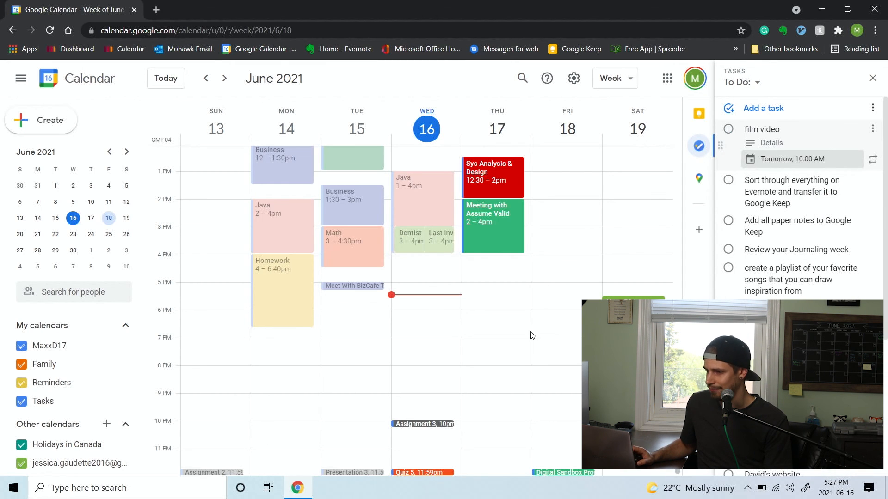
{"action": "scroll", "coordinate": [497, 331], "scroll_direction": "up", "scroll_amount": 5}
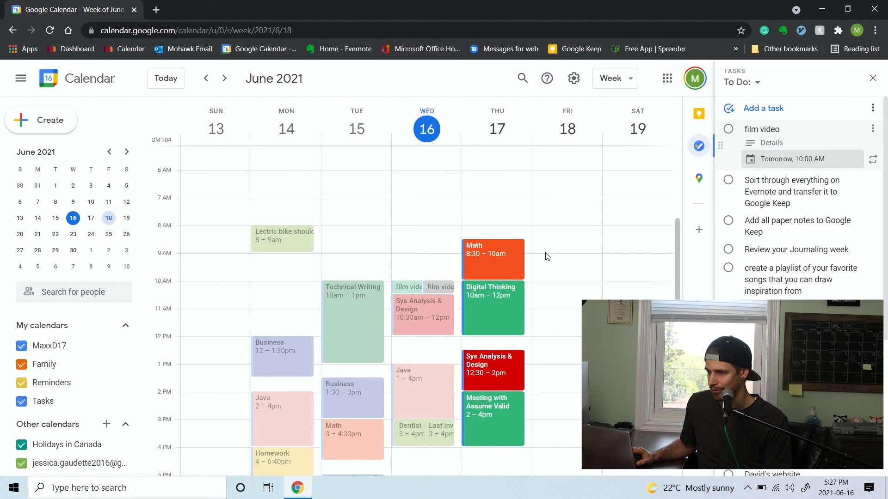
{"action": "scroll", "coordinate": [487, 228], "scroll_direction": "down", "scroll_amount": 5}
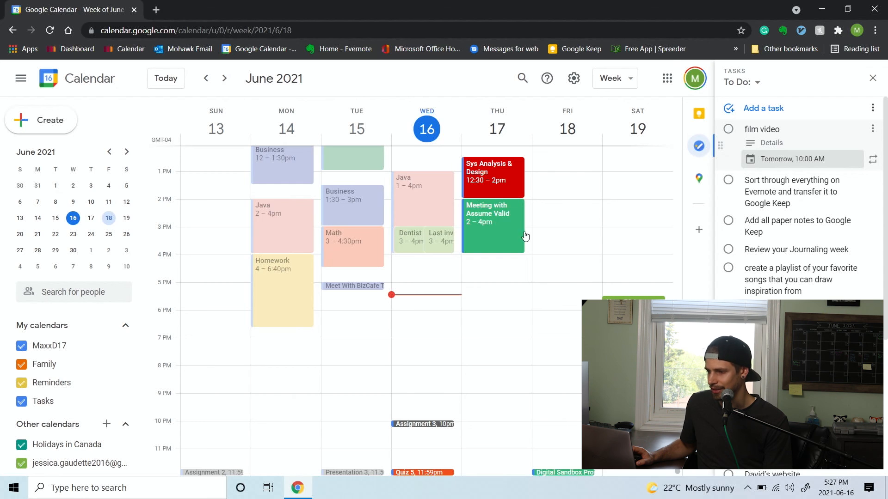